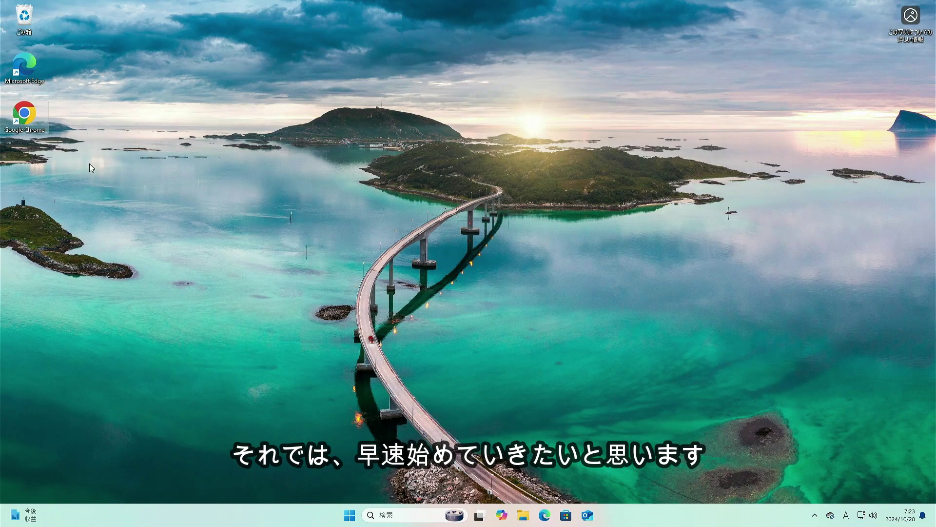
Search for lubuntu in Chrome and download the 24.10 Desktop 64-bit ISO from lubuntu.me
double_click(24, 117)
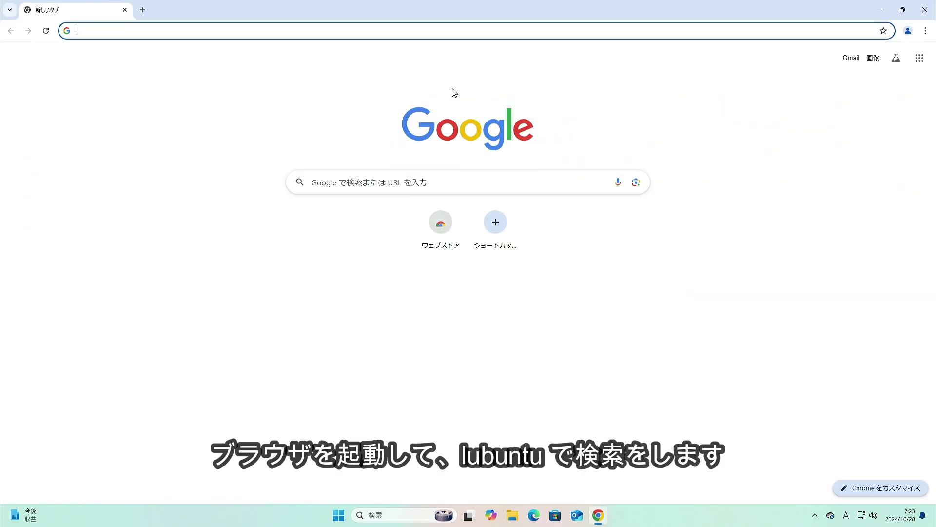
type("lubuntu")
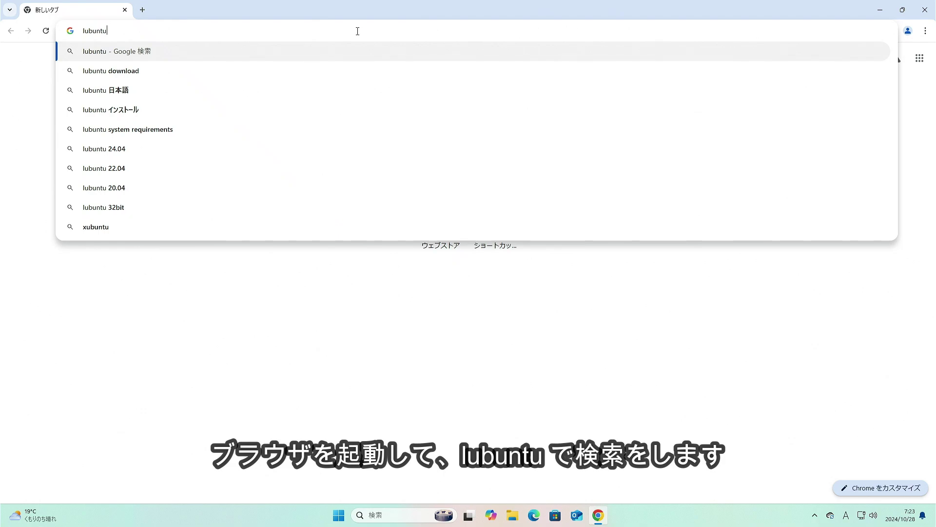
key("Return")
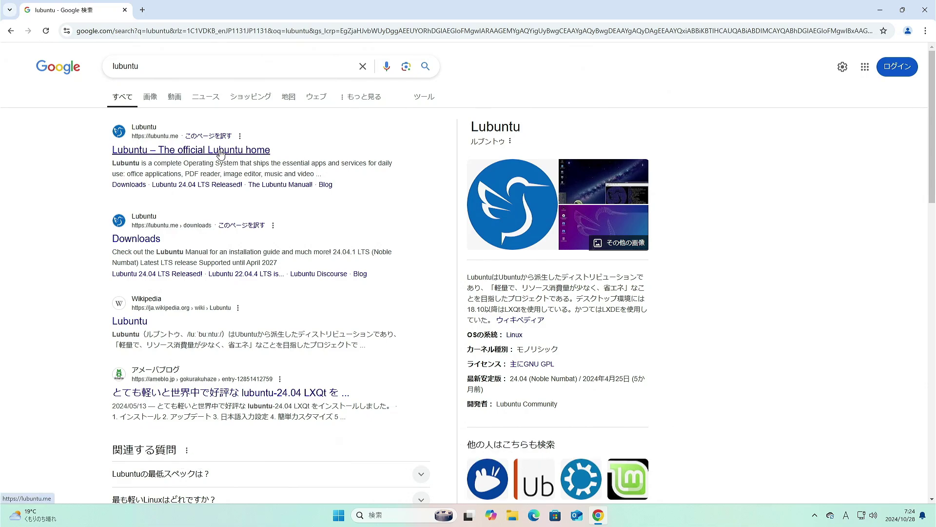
left_click(221, 151)
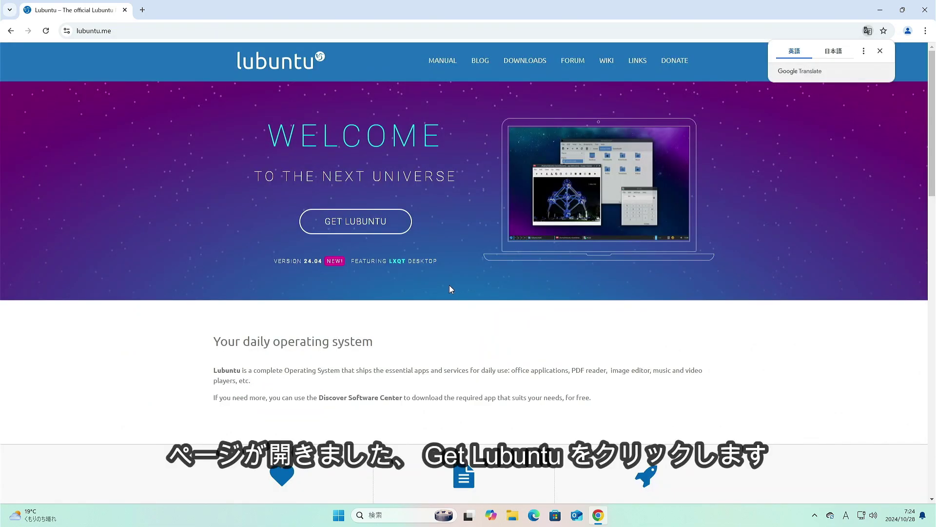
left_click(363, 230)
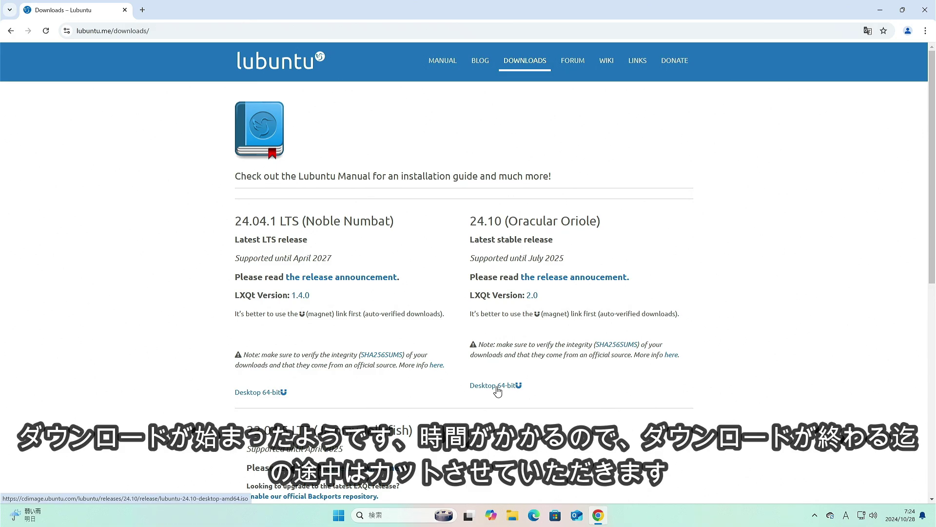
left_click(498, 388)
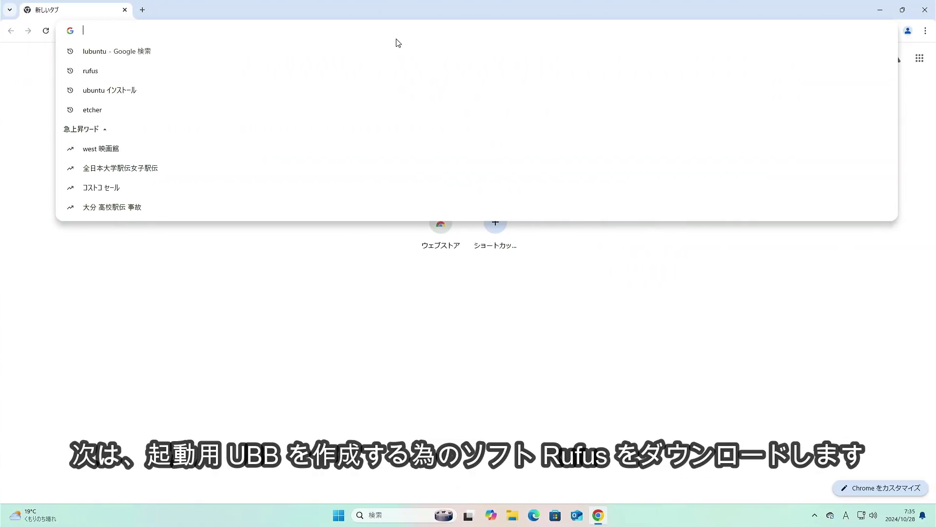
Download rufus-4.6.exe for Windows x64 from rufus.ie and dismiss the pop-up ad
type("ru")
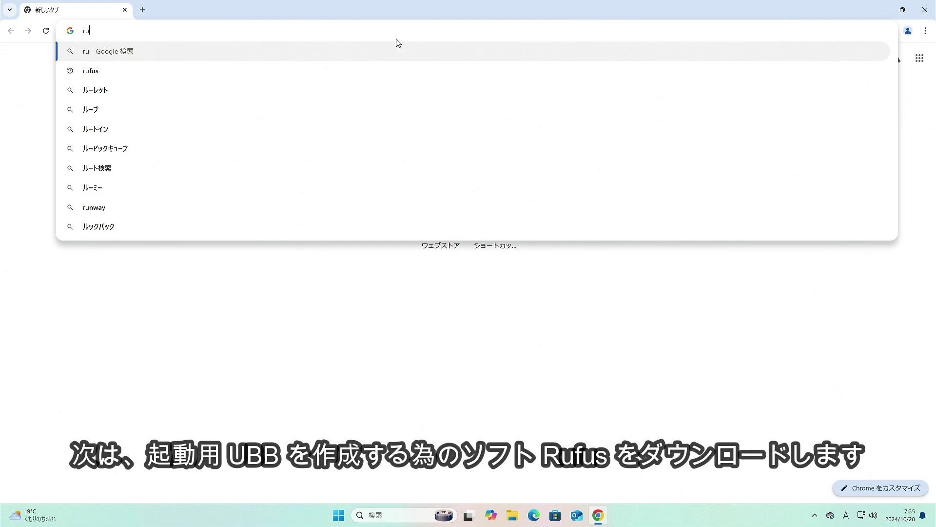
type("fus")
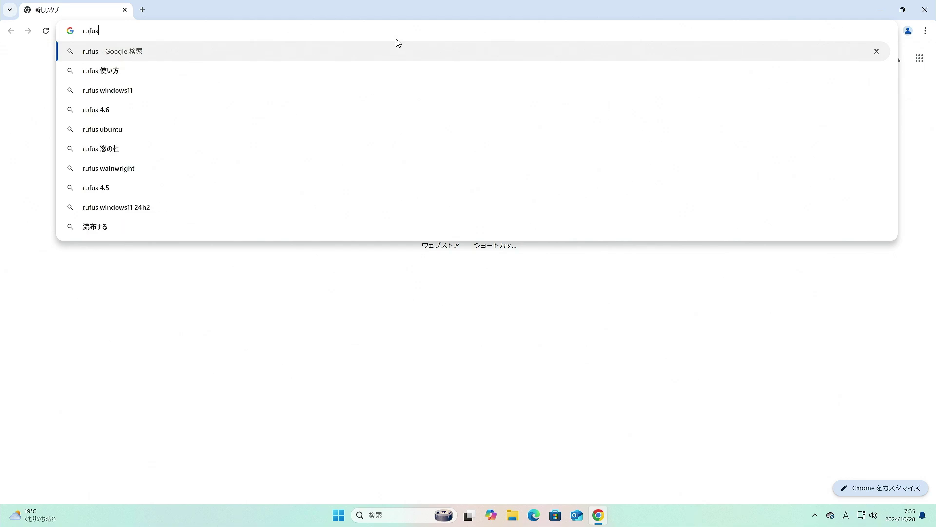
key("Return")
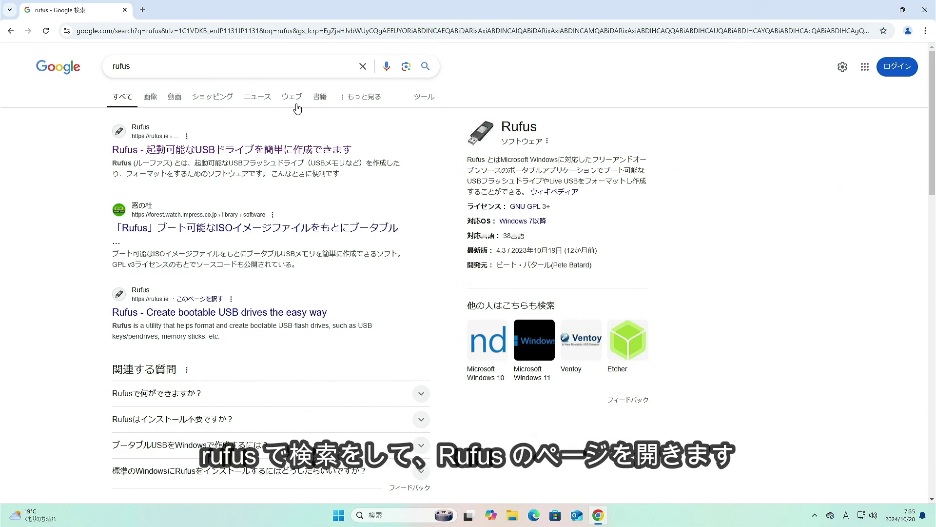
left_click(271, 154)
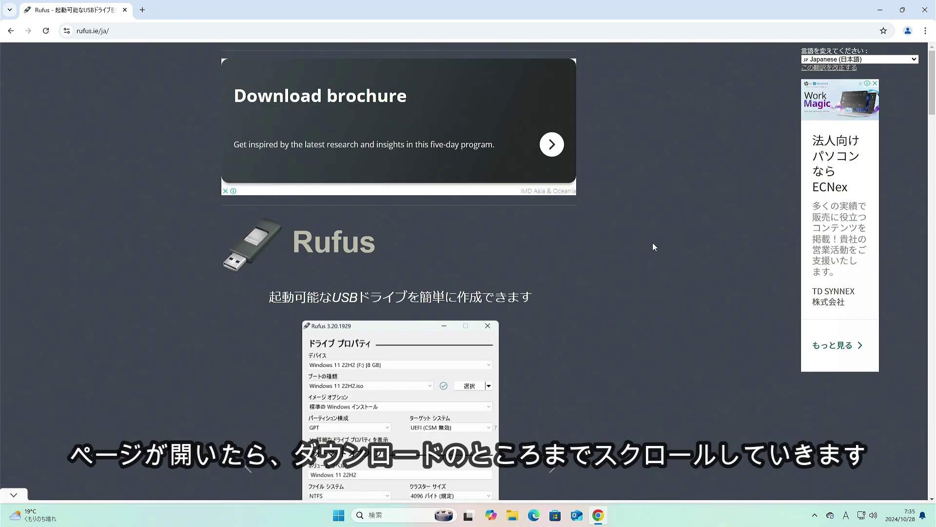
scroll(657, 242, "down", 4)
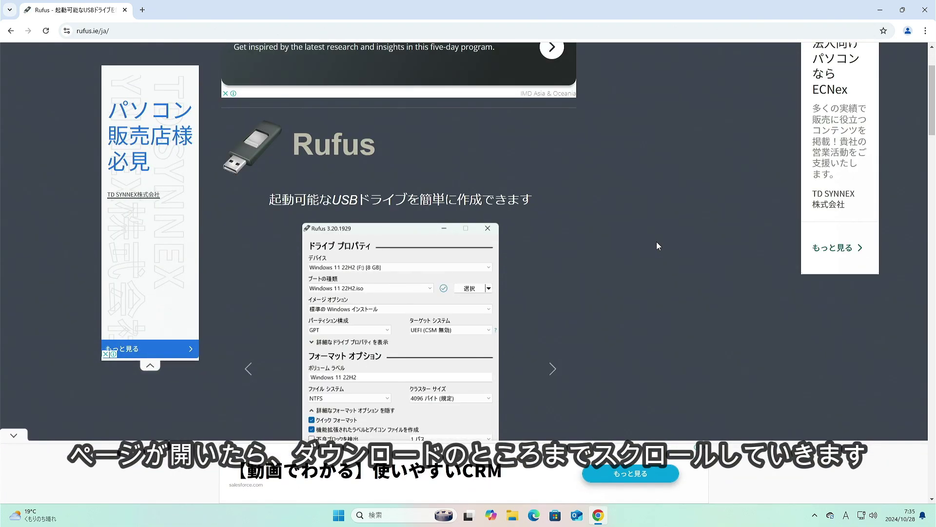
scroll(657, 245, "down", 4)
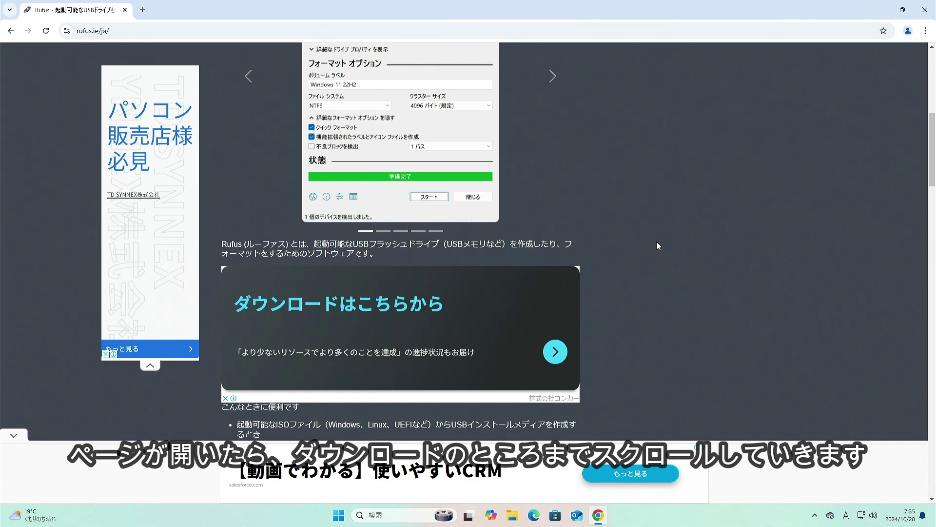
scroll(657, 246, "down", 9)
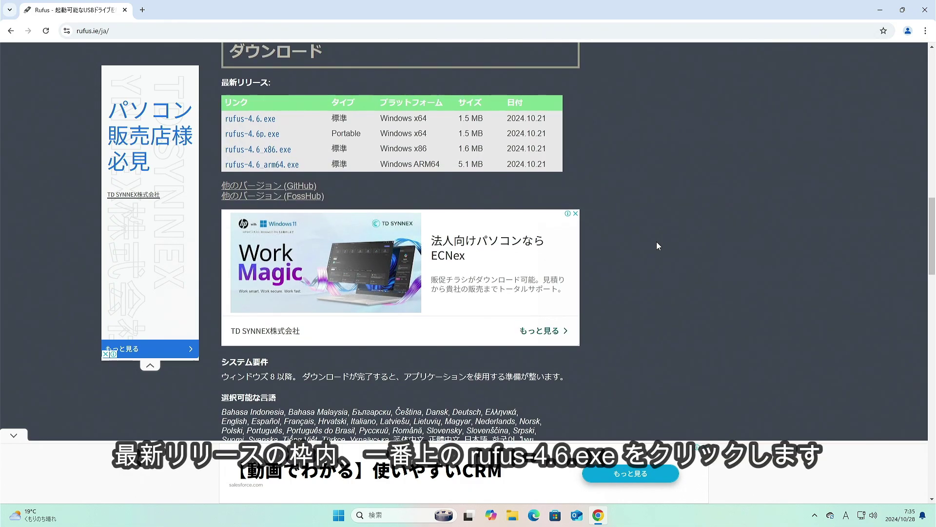
scroll(656, 246, "up", 1)
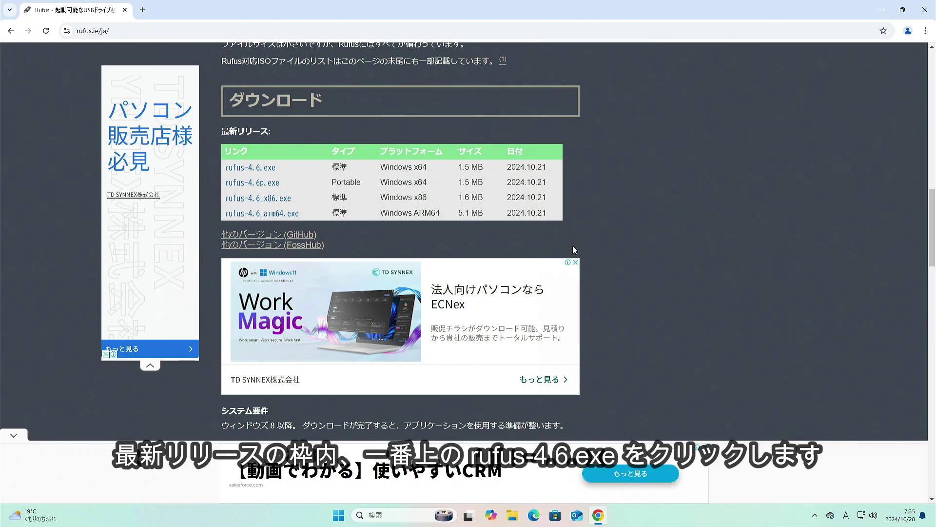
left_click(253, 170)
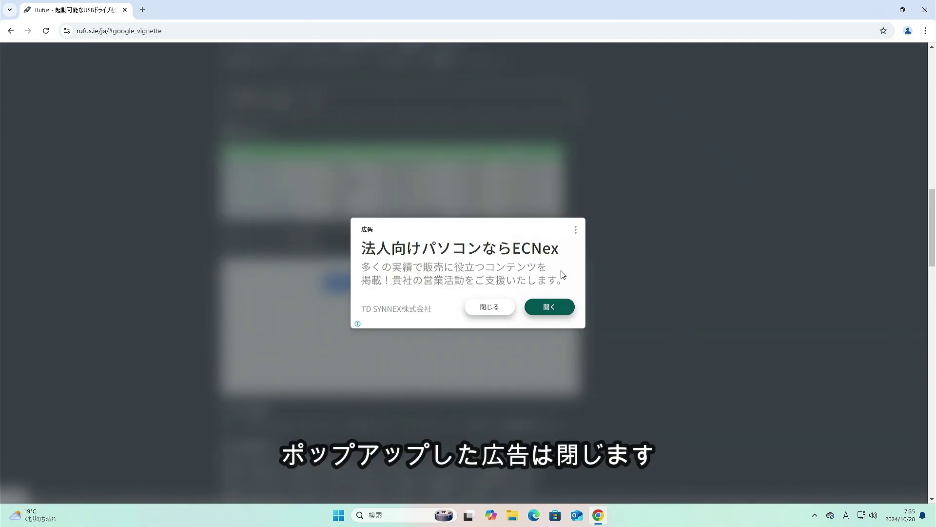
left_click(496, 310)
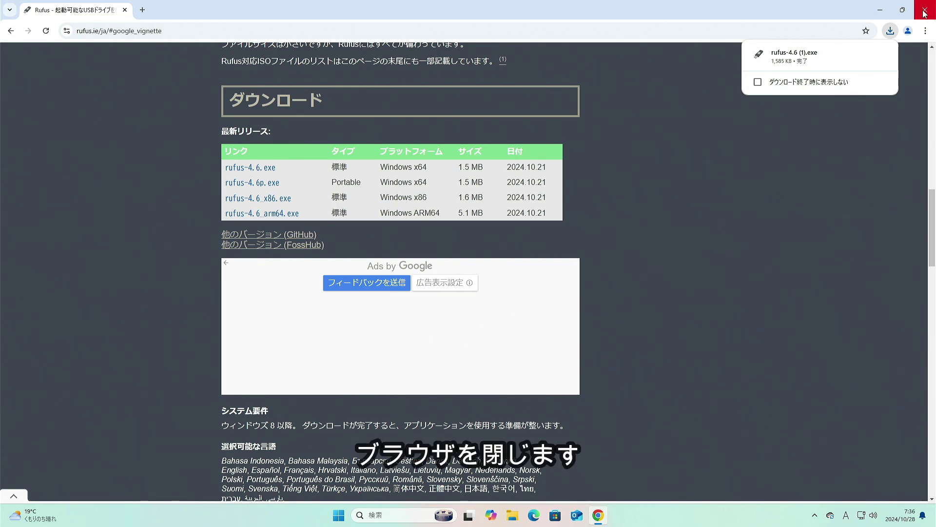
Close Chrome and run rufus-4.6 (1) from the Downloads folder in File Explorer
left_click(925, 13)
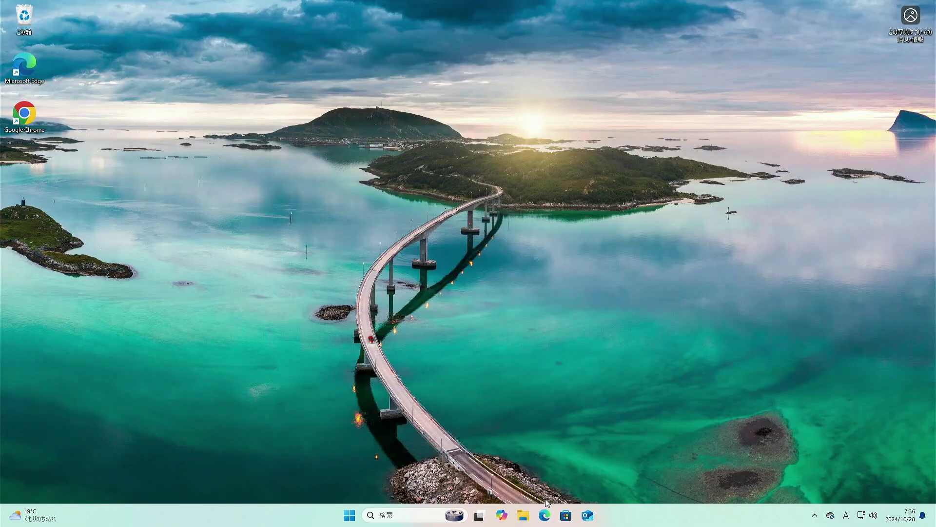
left_click(521, 516)
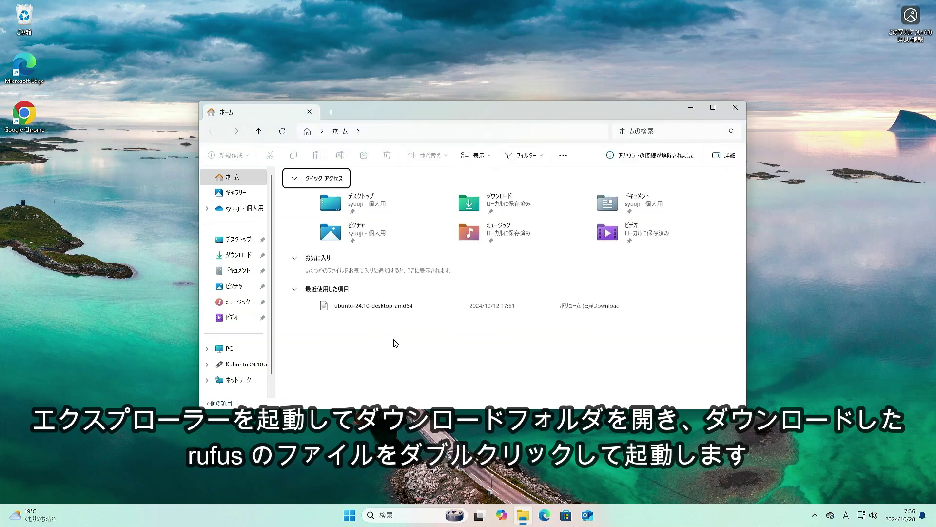
left_click(247, 256)
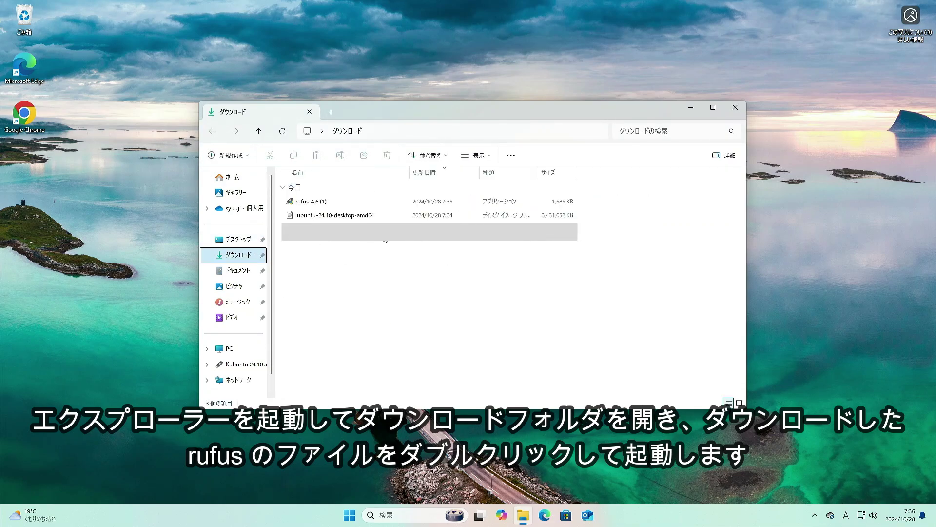
double_click(353, 203)
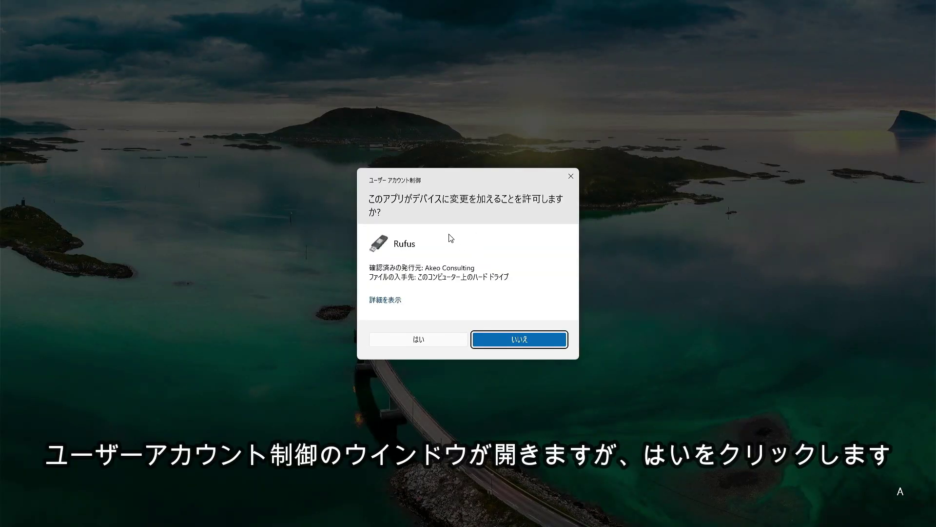
Allow Rufus, select lubuntu-24.10-desktop-amd64.iso as the boot image, and set GPT partitioning
left_click(431, 344)
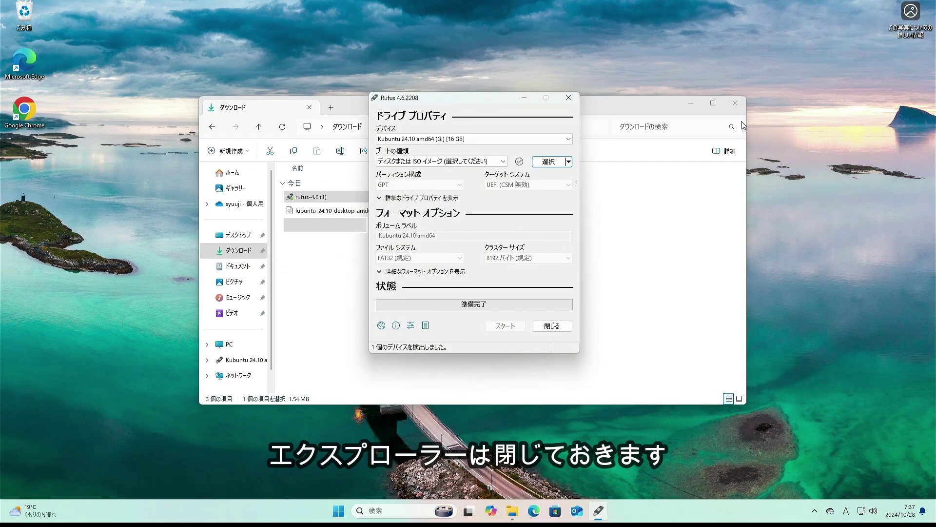
left_click(736, 103)
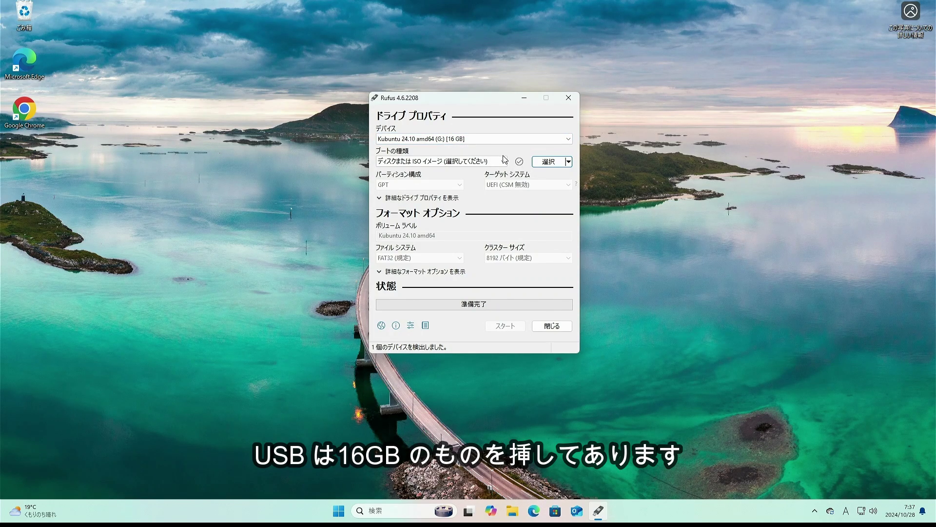
left_click(548, 165)
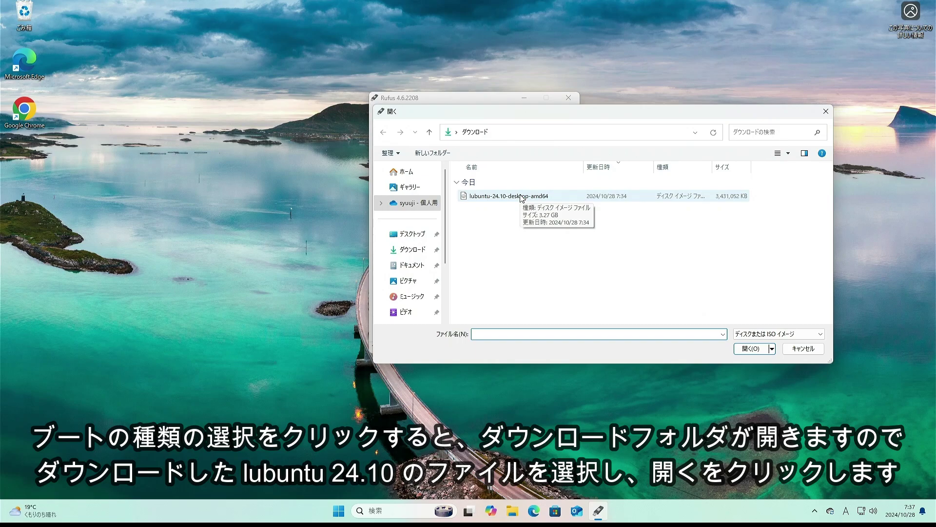
left_click(521, 197)
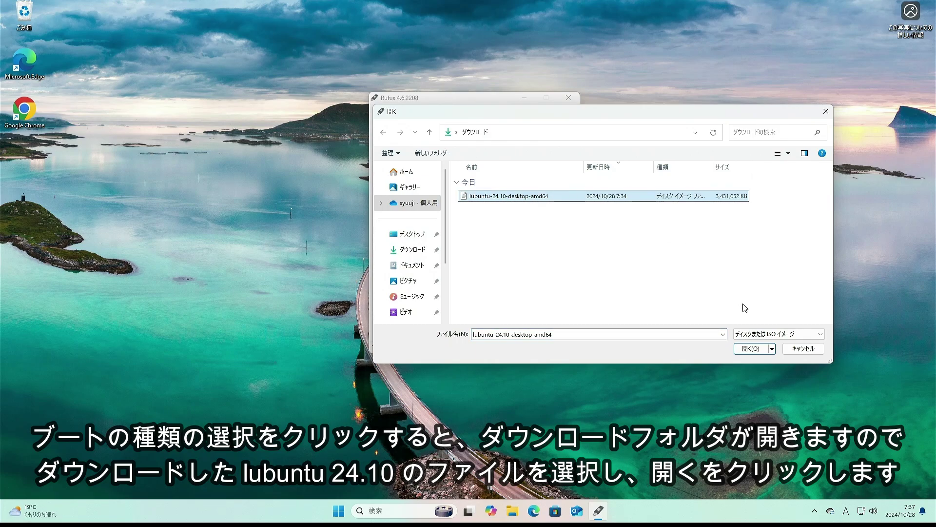
left_click(751, 349)
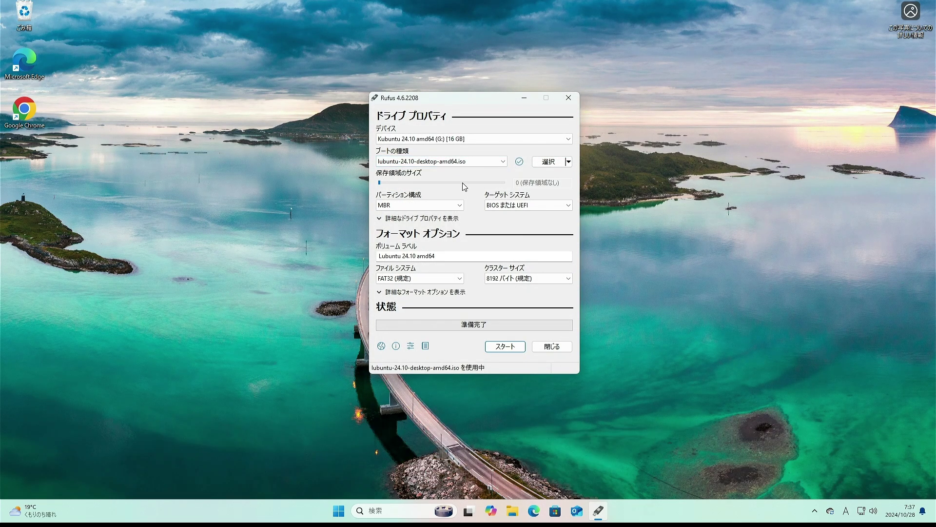
left_click(443, 206)
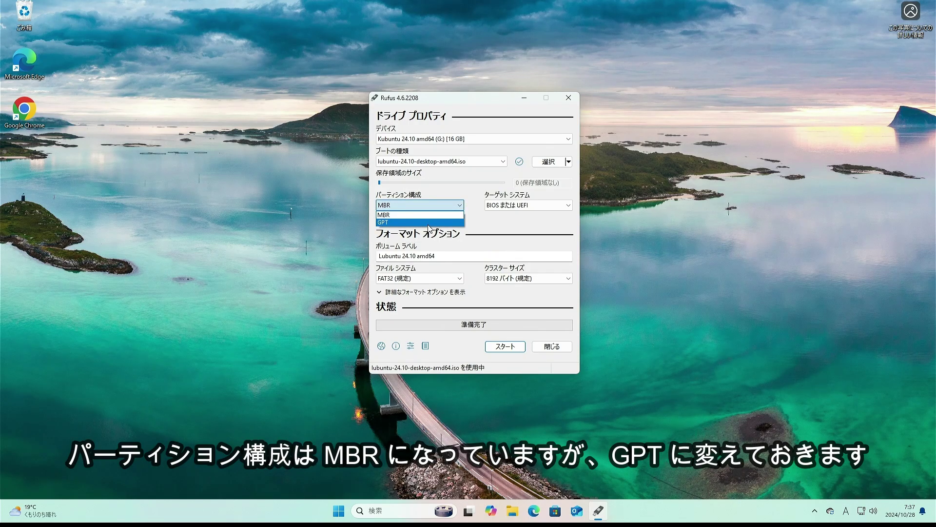
left_click(428, 223)
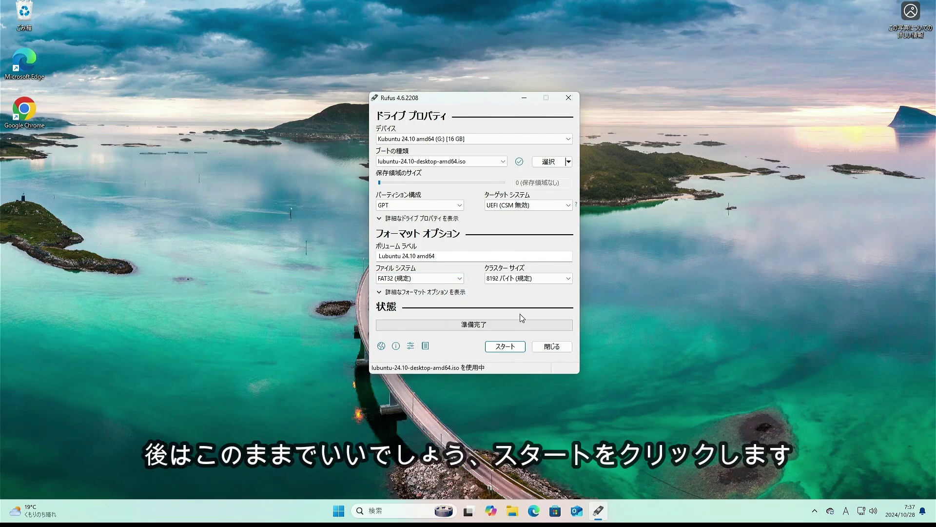
Write the image in ISO image mode, accept the data-erase warning, and close Rufus when ready
left_click(507, 350)
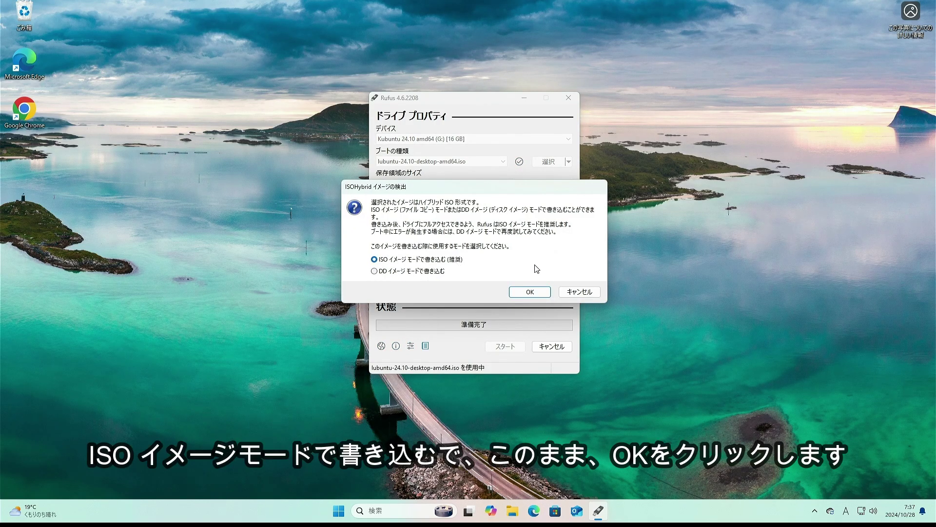
left_click(538, 295)
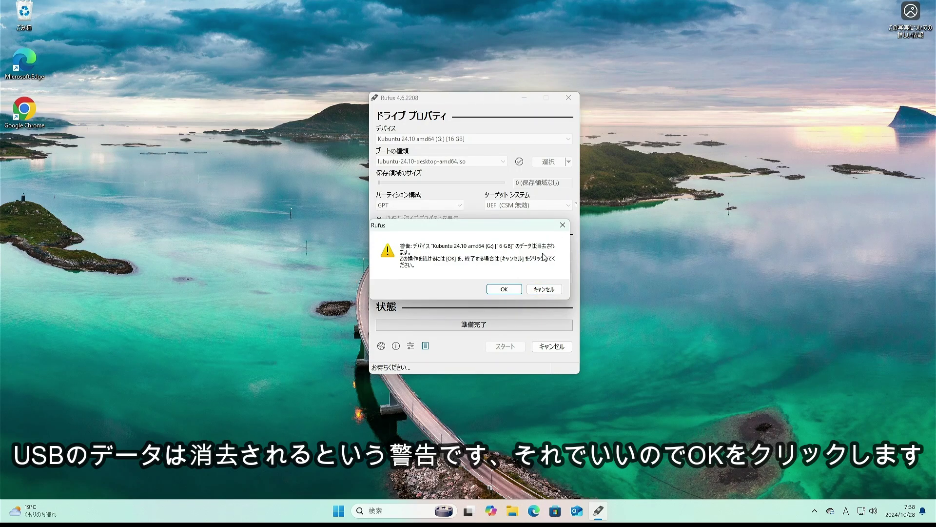
left_click(506, 291)
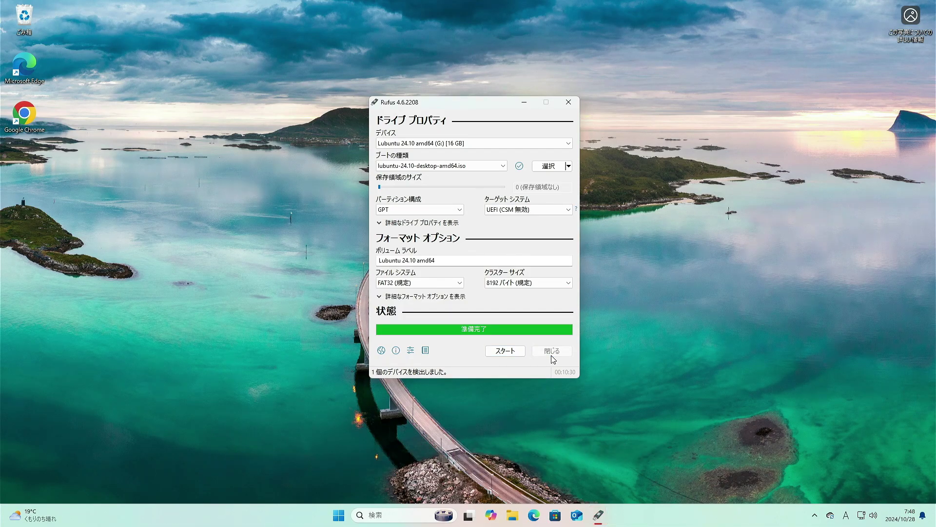
left_click(552, 355)
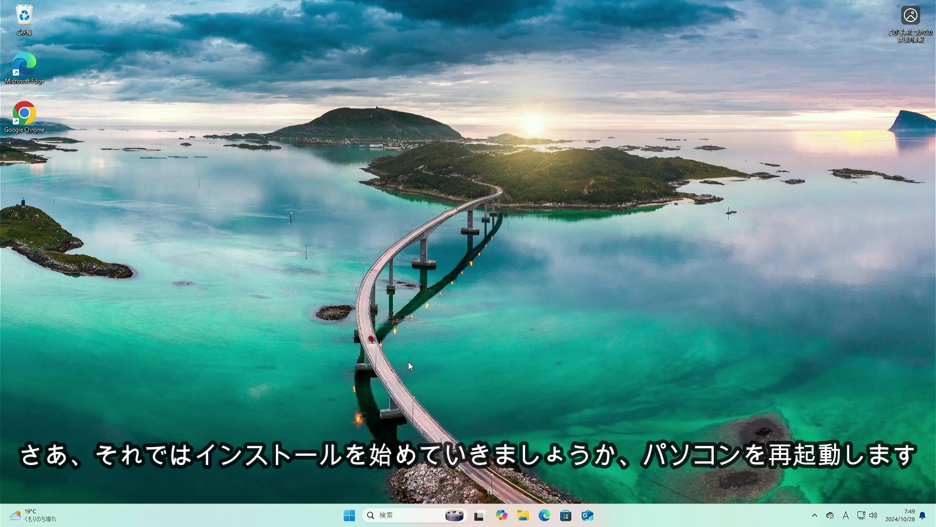
Restart Windows from the Start menu's power options
left_click(350, 515)
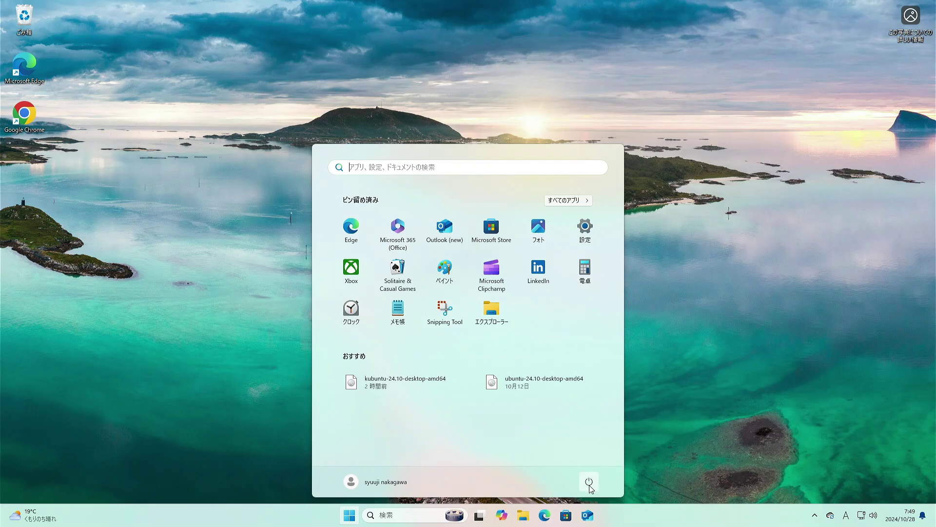
left_click(589, 482)
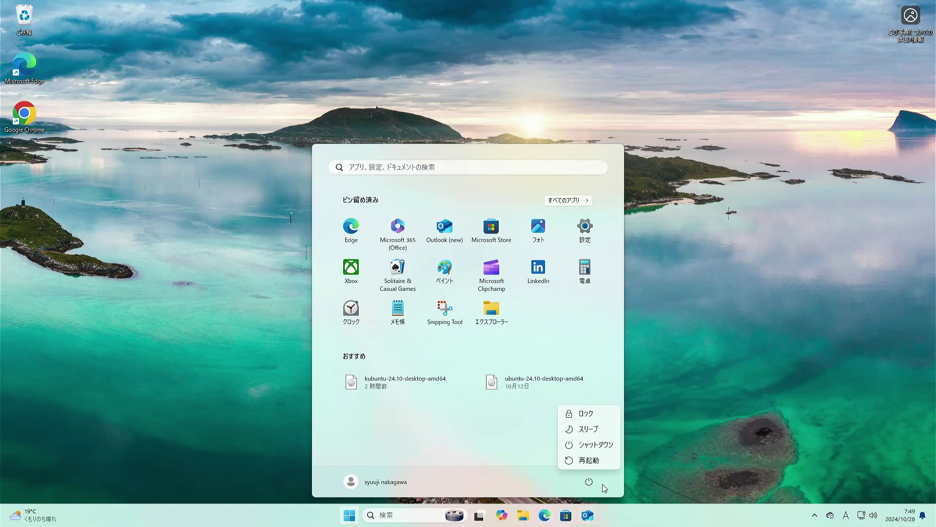
left_click(601, 460)
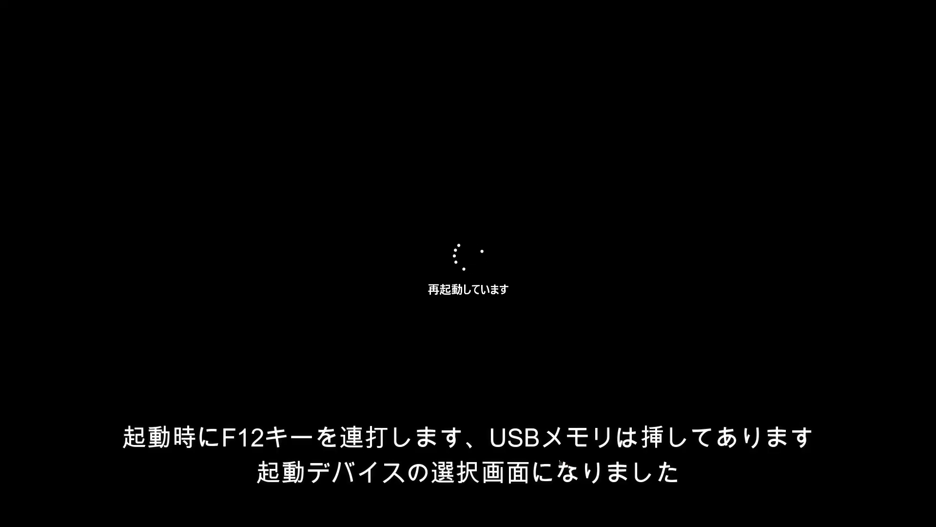
In the F12 boot menu, boot 'UEFI: VerbatimSTORE N GO PMAP, Partition 1'
key("F12")
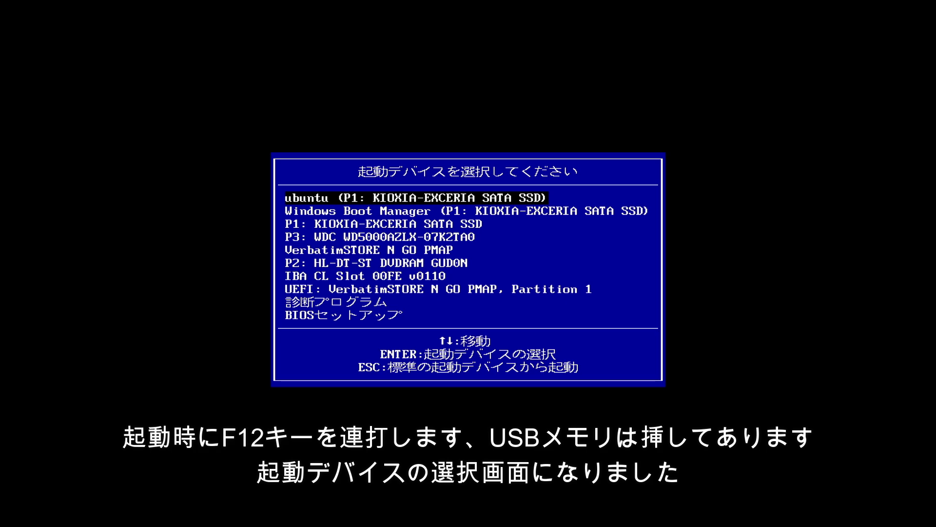
key("Down")
key("Down")
key("Down")
key("Down")
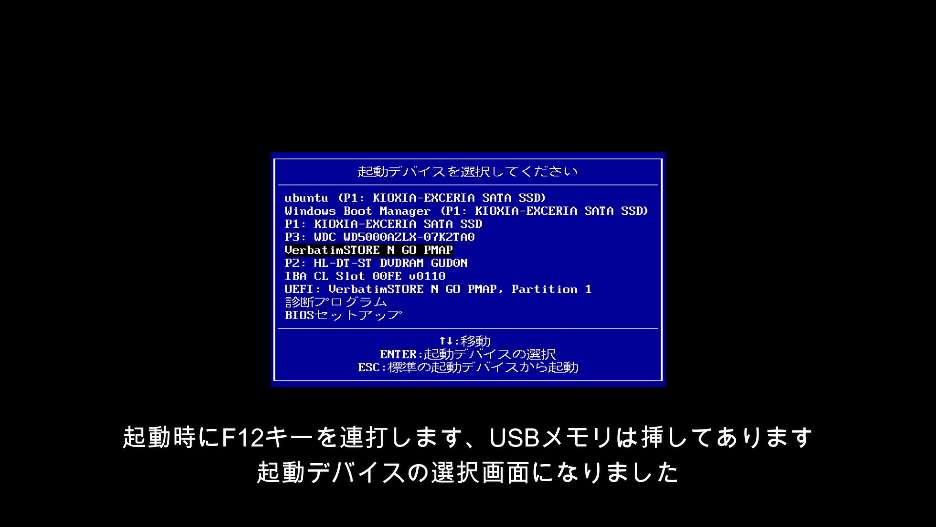
key("Down")
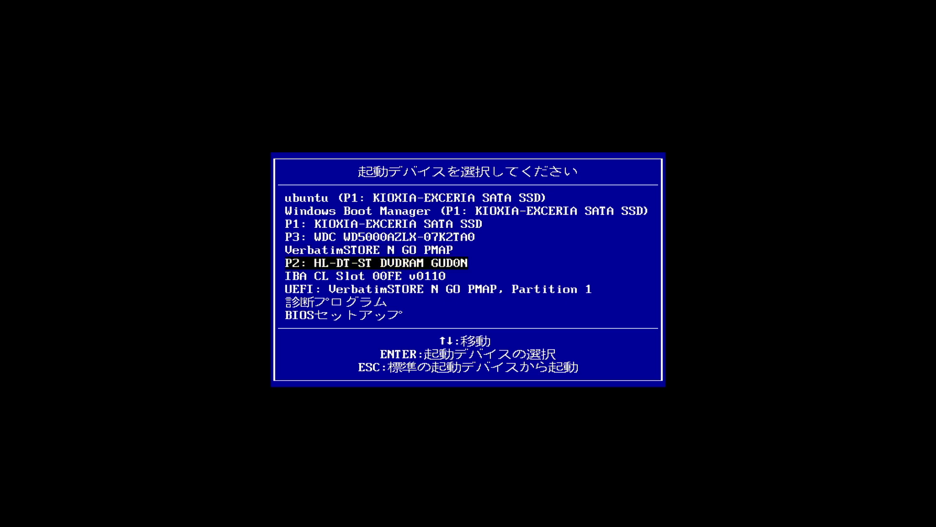
key("Down")
key("Down")
key("Down")
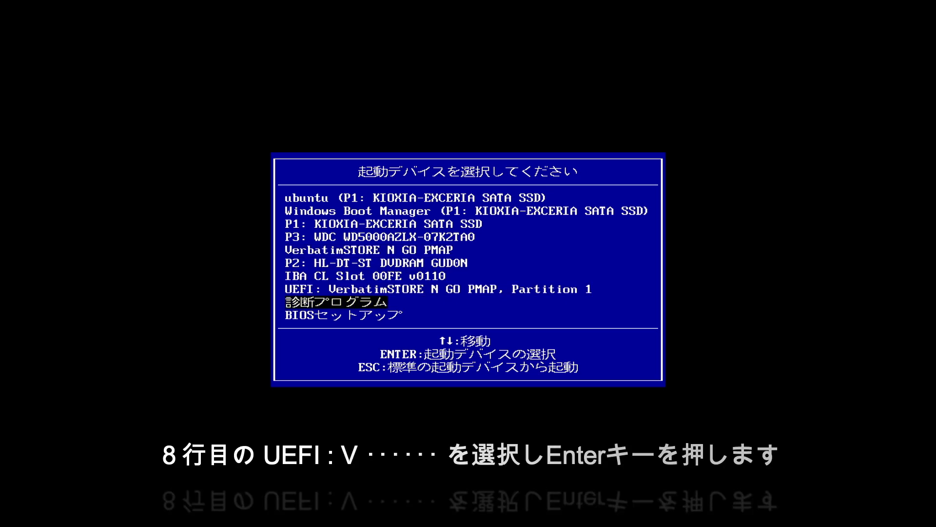
key("Up")
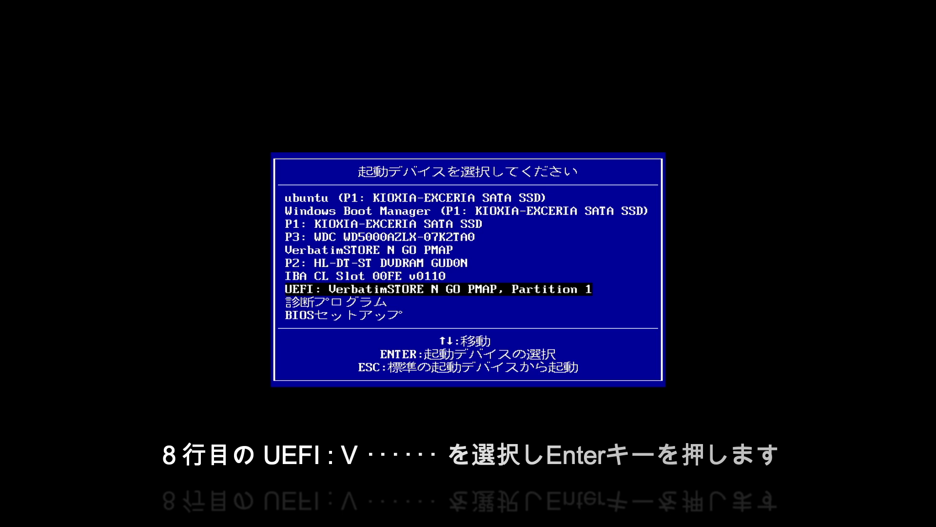
key("Return")
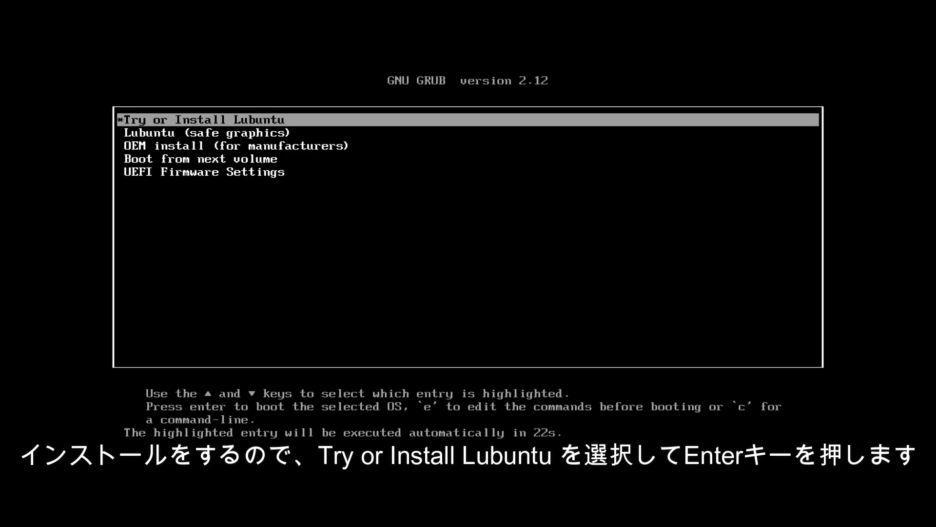
Boot Try or Install Lubuntu and set the display language to 日本語 (日本) - Japanese (Japan)
key("Return")
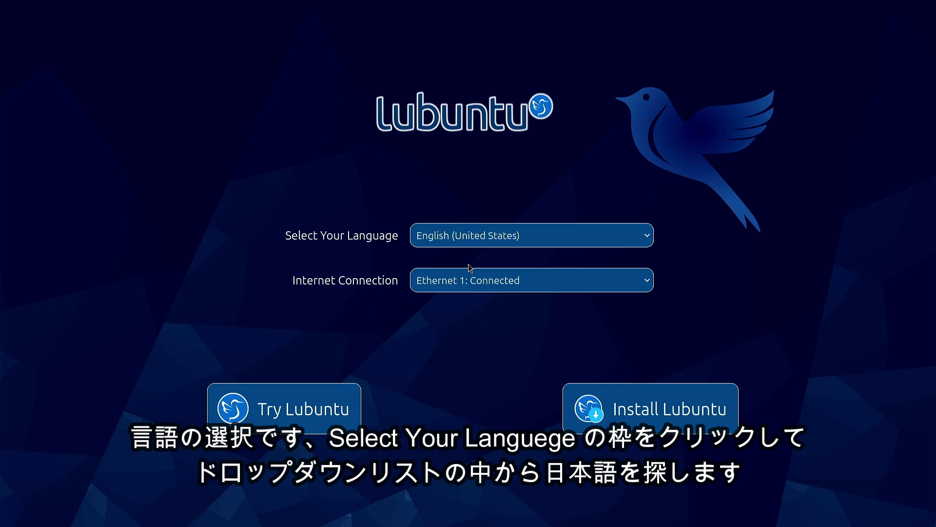
left_click(544, 242)
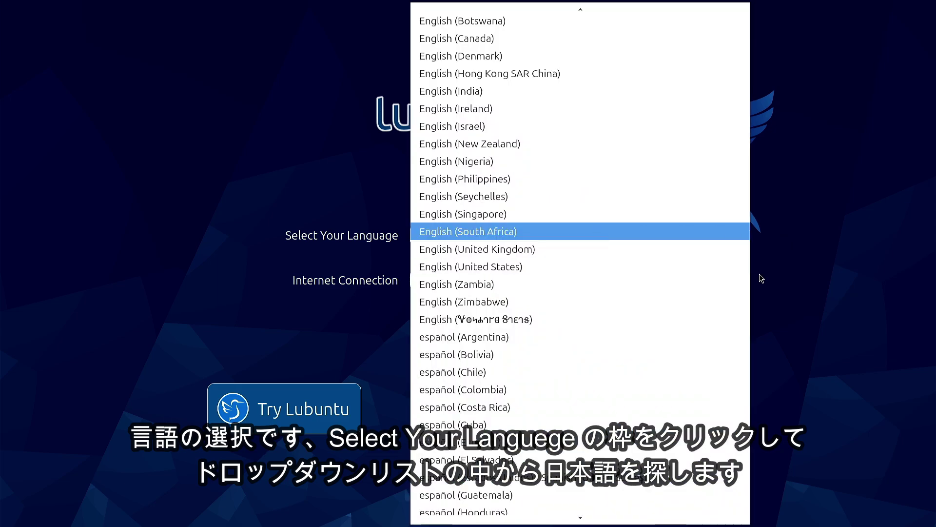
scroll(746, 495, "down", 2)
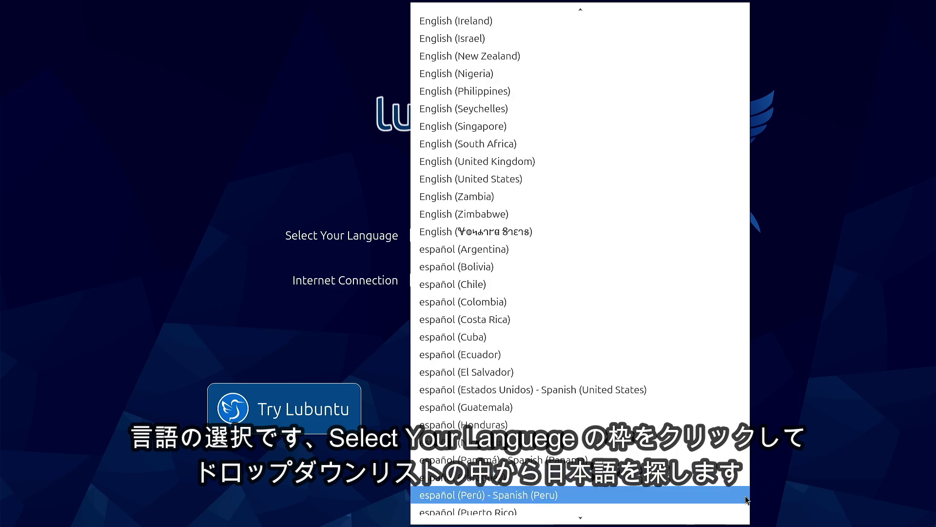
scroll(746, 499, "down", 20)
scroll(724, 463, "down", 1)
scroll(714, 464, "down", 20)
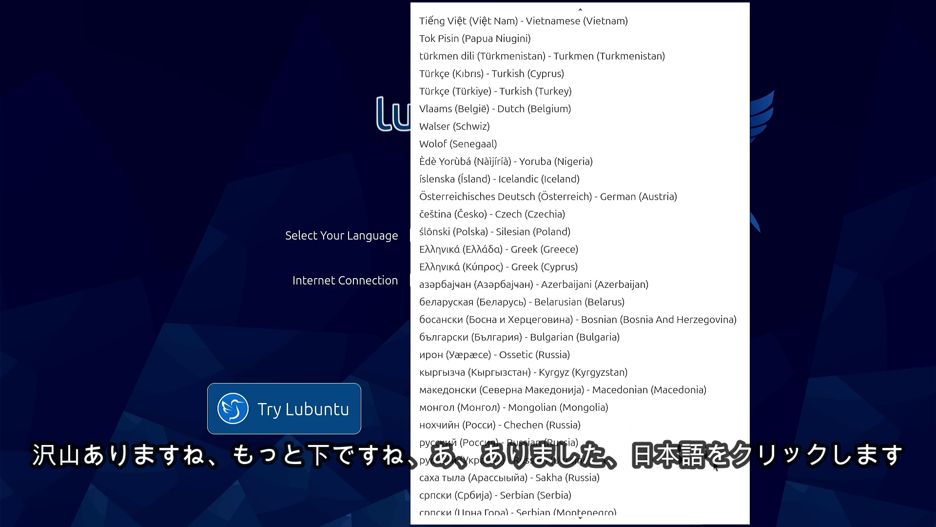
scroll(714, 466, "down", 4)
scroll(762, 485, "down", 2)
scroll(750, 492, "down", 13)
scroll(531, 481, "down", 10)
scroll(532, 480, "up", 3)
scroll(531, 480, "down", 3)
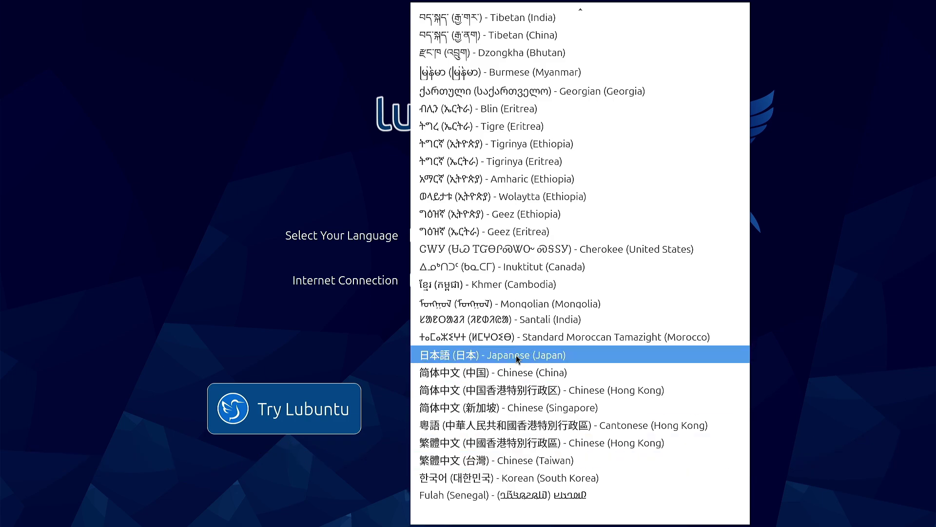
left_click(517, 359)
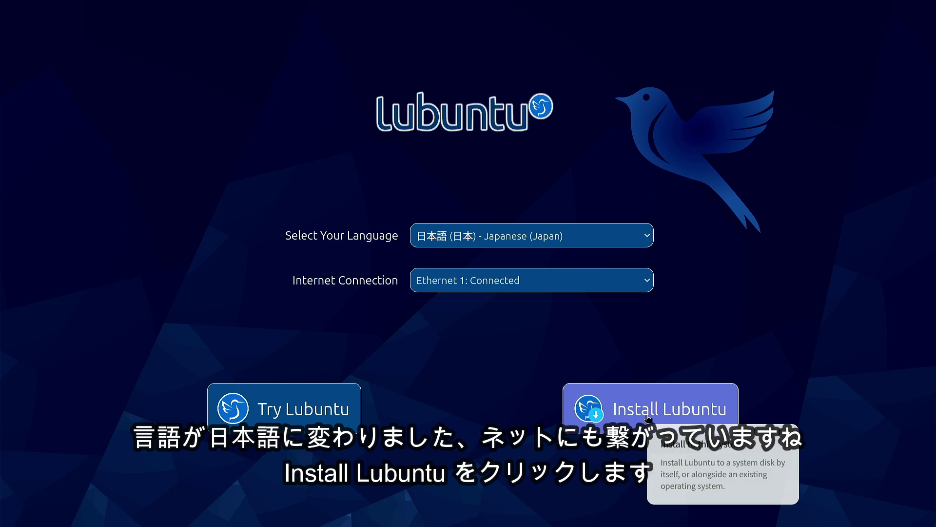
Launch Install Lubuntu and continue past the installer's welcome page
left_click(648, 418)
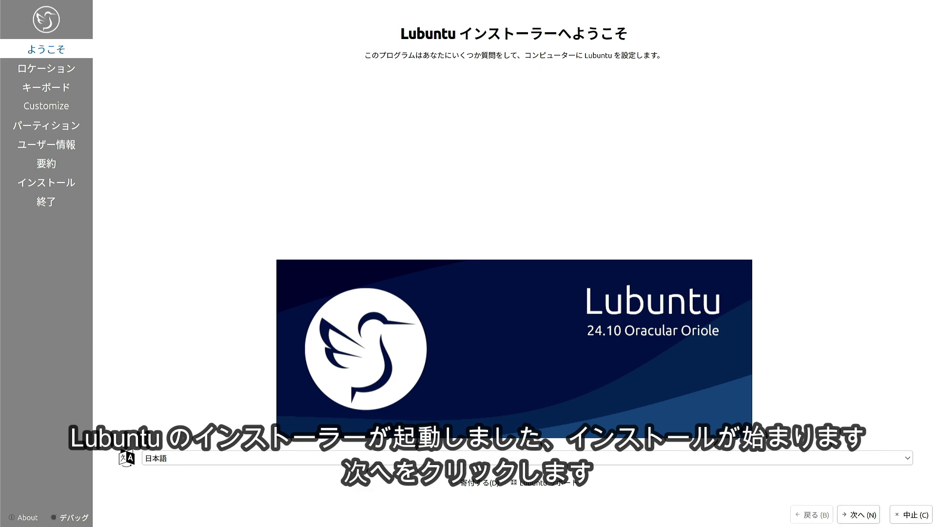
left_click(861, 514)
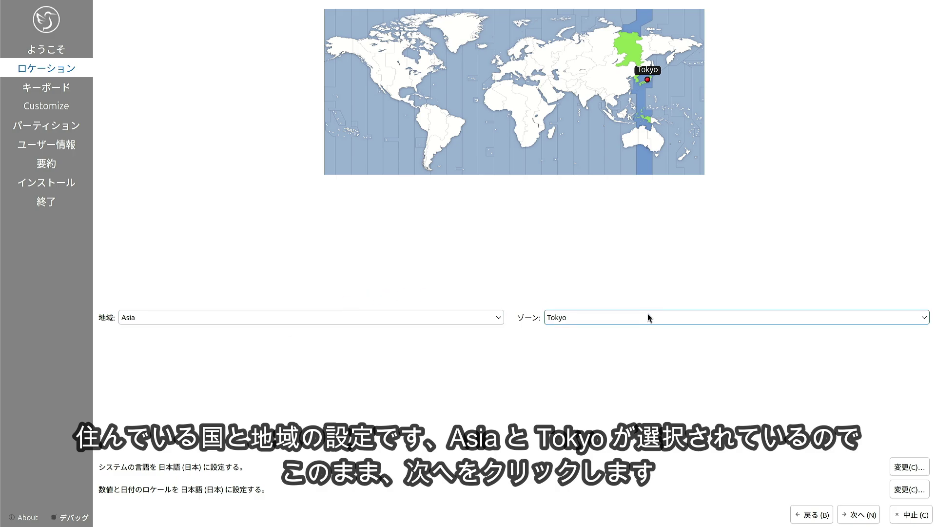
Keep Asia/Tokyo and the Japanese keyboard, select Minimal Installation, and continue
left_click(858, 515)
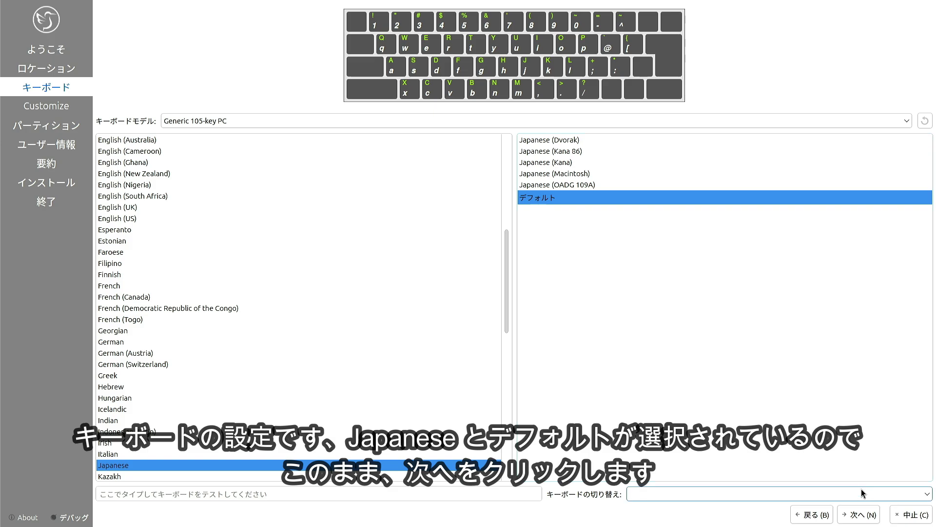
left_click(858, 521)
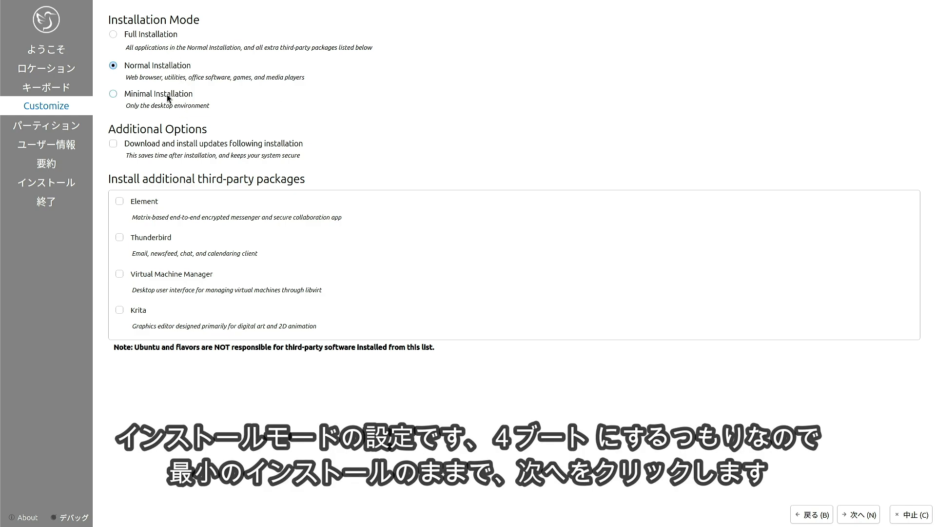
left_click(114, 95)
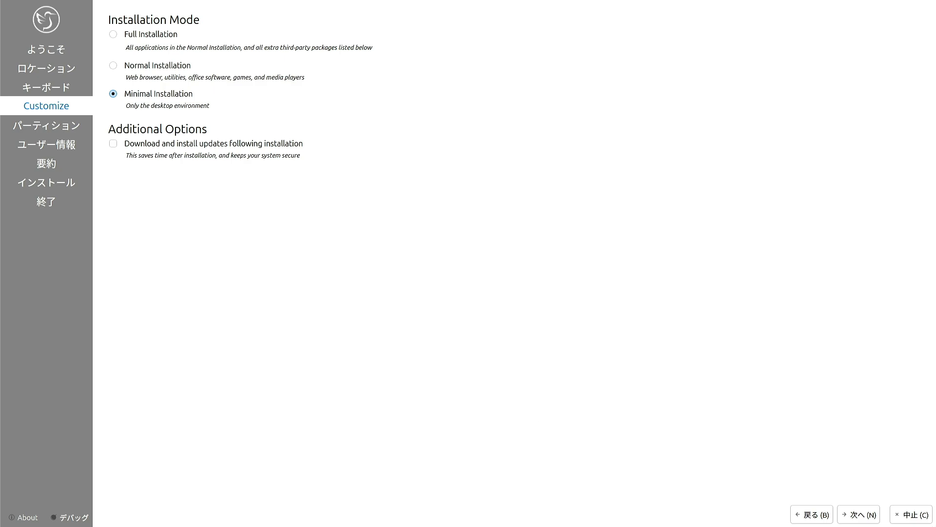
left_click(860, 515)
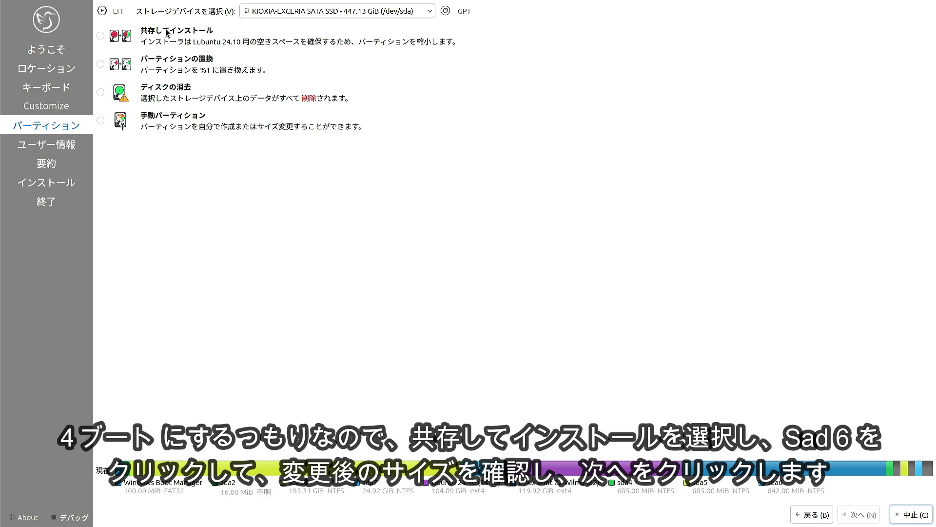
Choose Install Alongside, shrinking the Linux Mint partition for a 61401 MiB Lubuntu partition
left_click(102, 36)
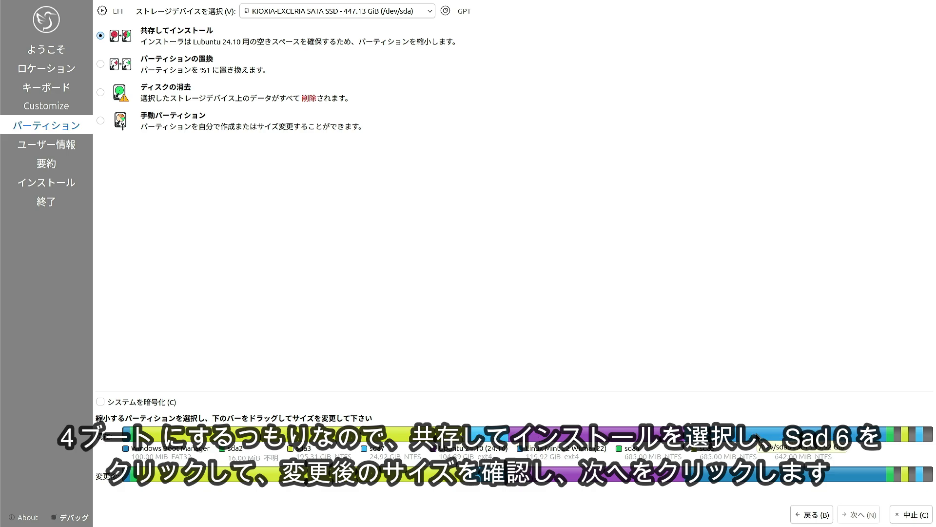
left_click(782, 435)
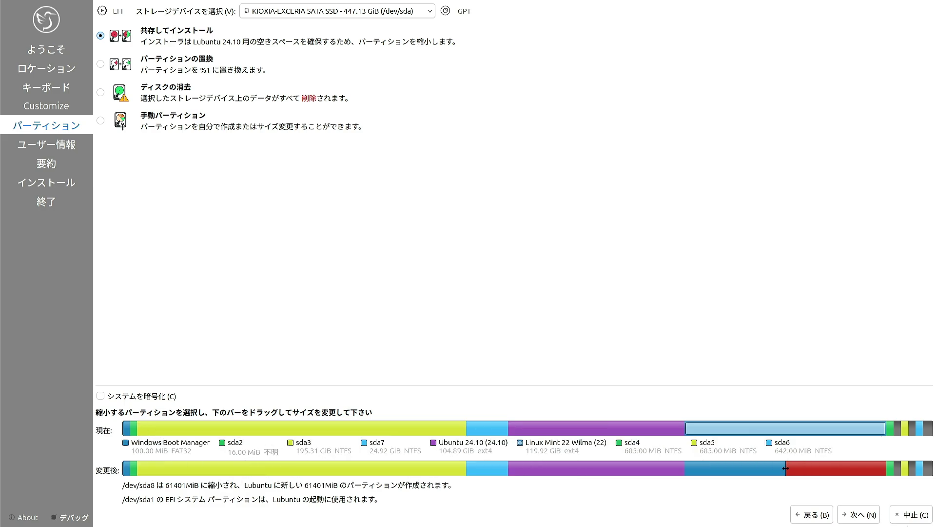
left_click(861, 518)
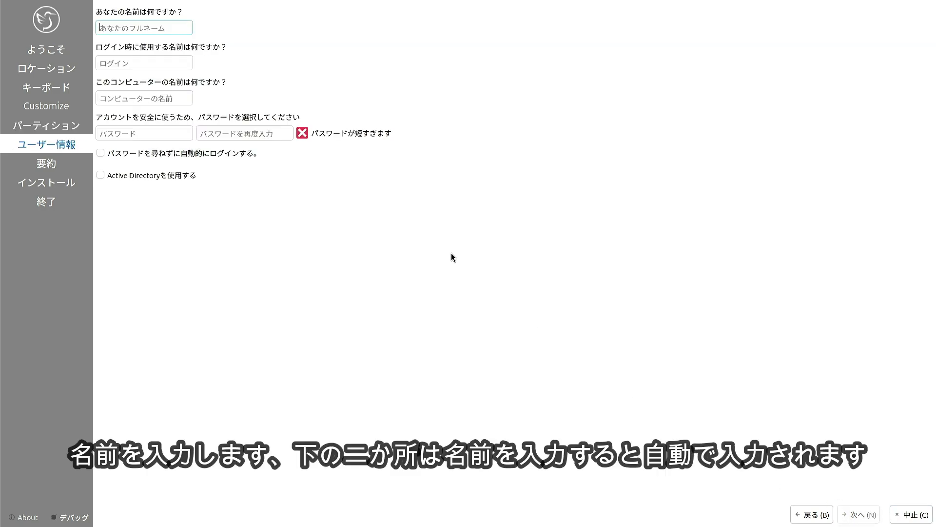
Enter the user's full name and a matching password twice, tick automatic login, and continue to the summary
left_click(119, 34)
type("user")
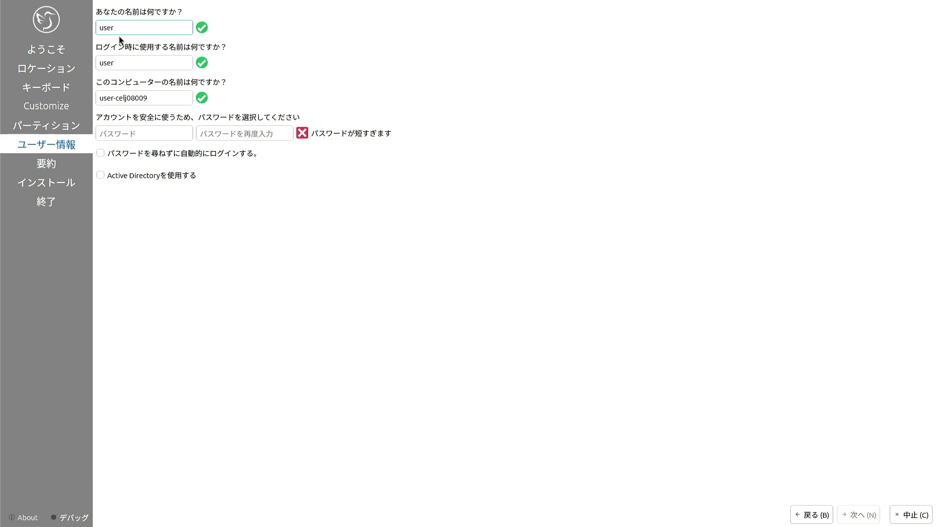
left_click(158, 139)
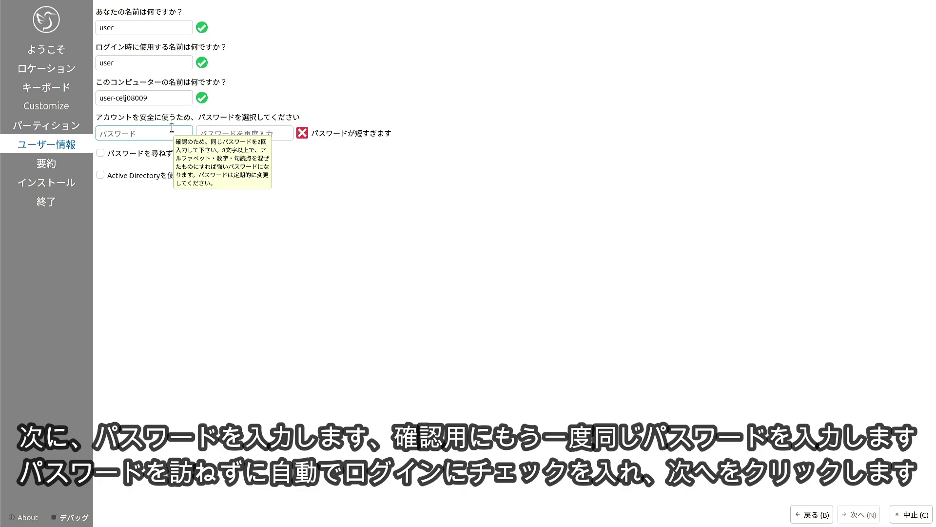
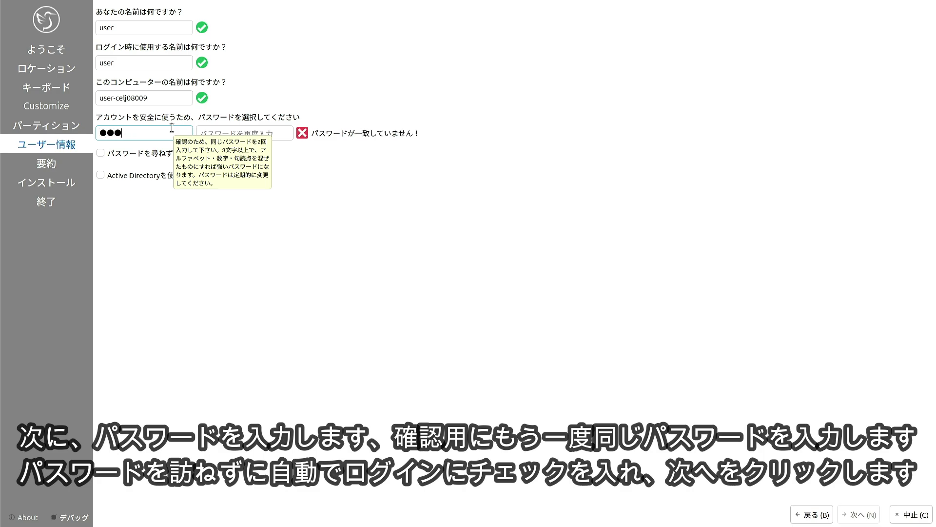
key("Tab")
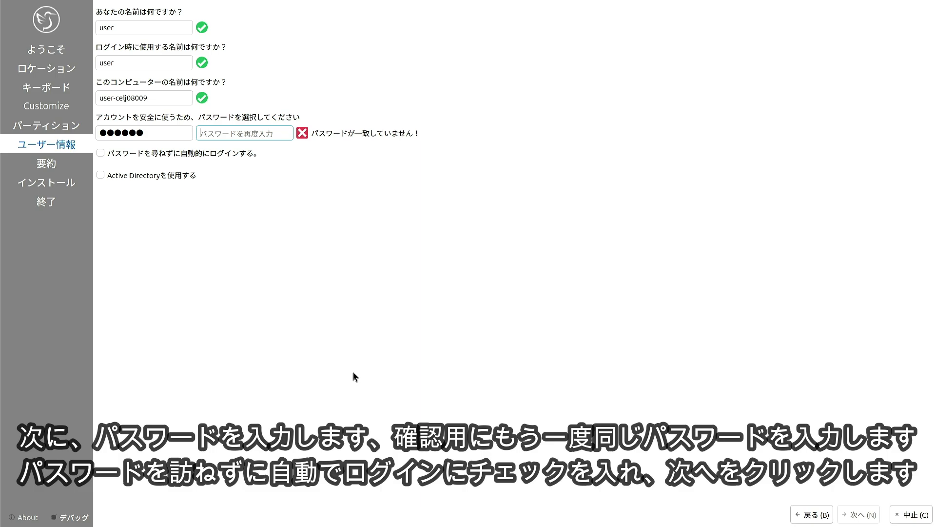
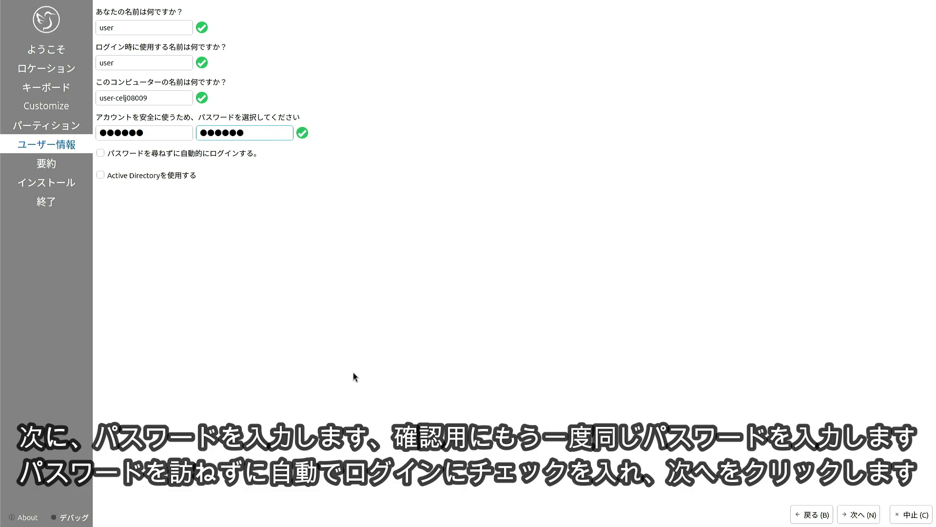
key("Tab")
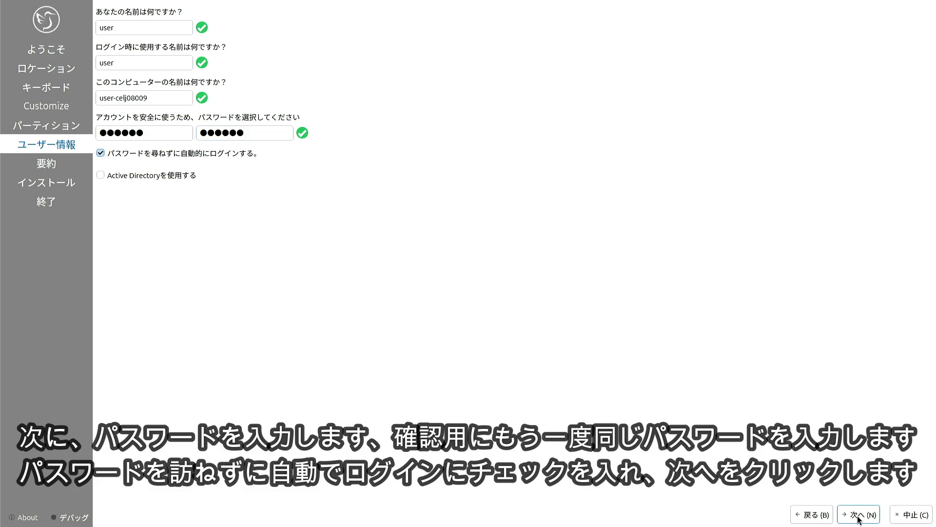
left_click(858, 518)
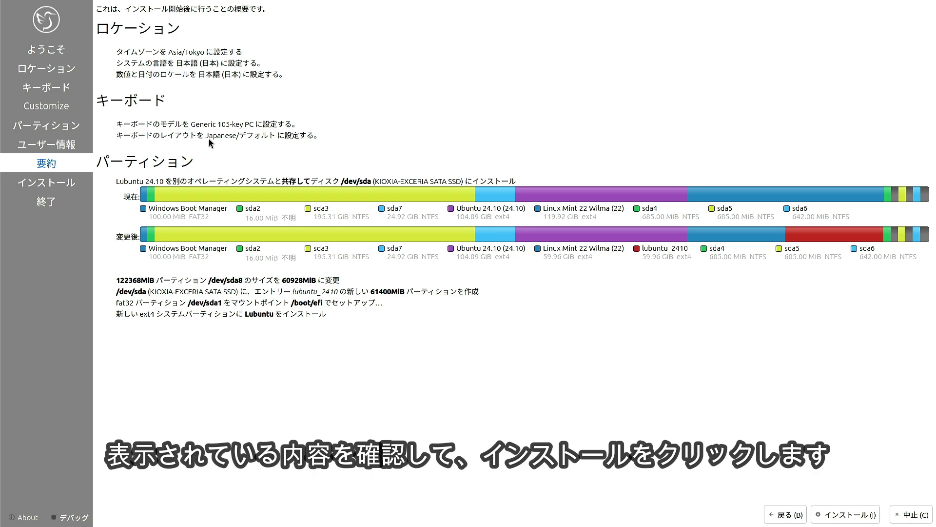
Start the installation, confirm the disk changes, and restart immediately when it finishes
left_click(853, 518)
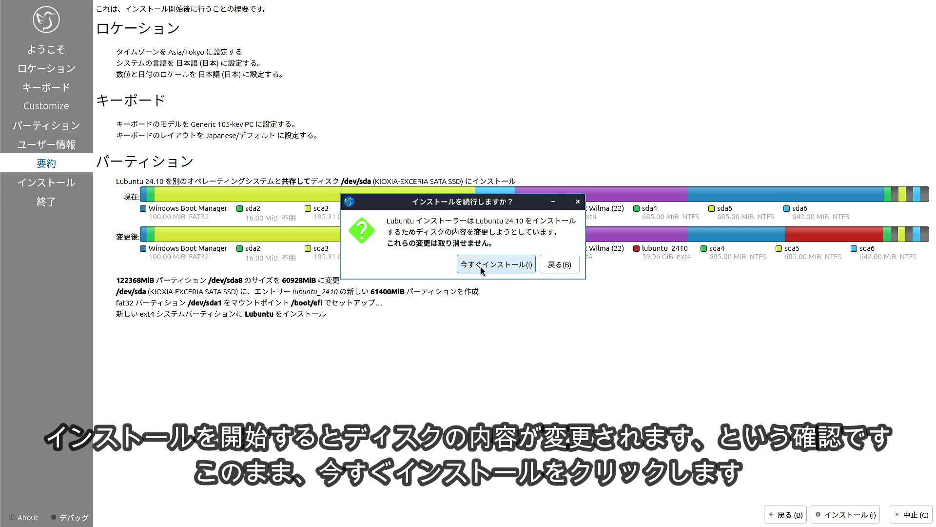
left_click(481, 267)
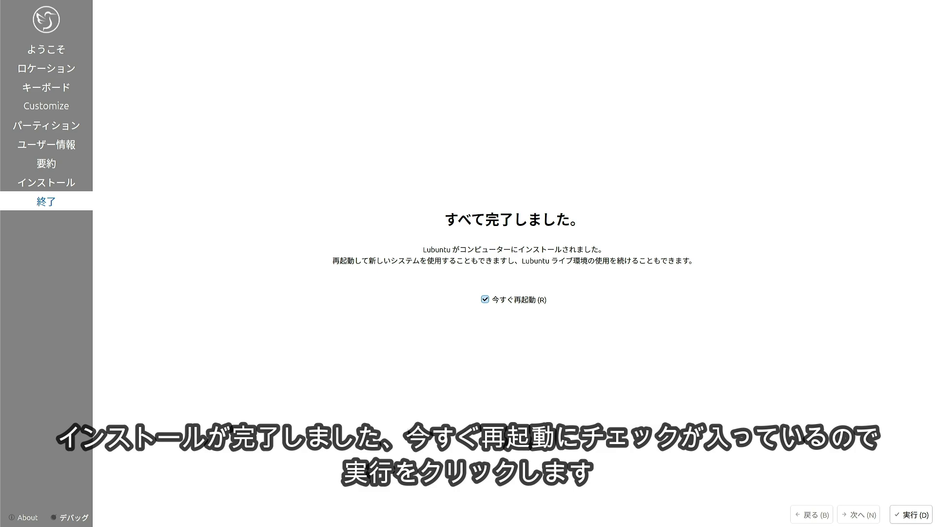
left_click(906, 514)
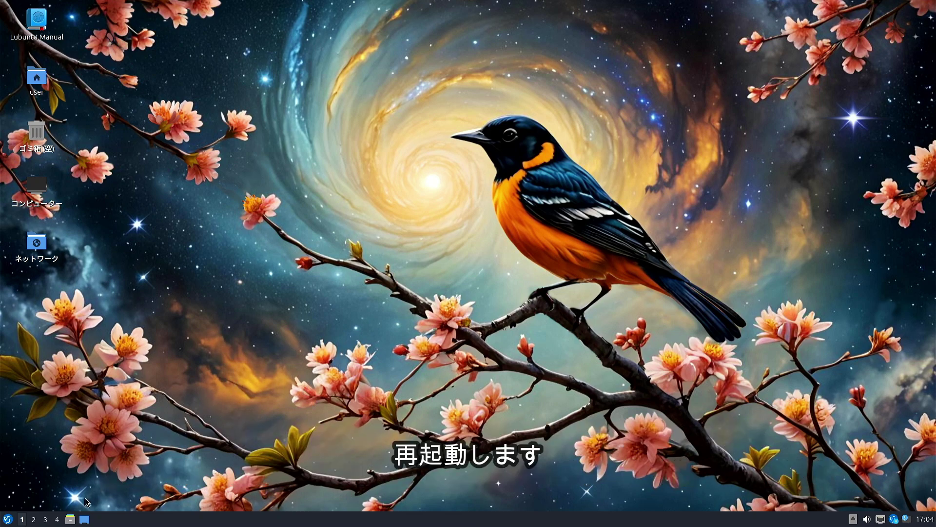
Boot Windows Boot Manager from the GRUB list, then restart Windows 11 via Start > Power > 再起動
left_click(6, 521)
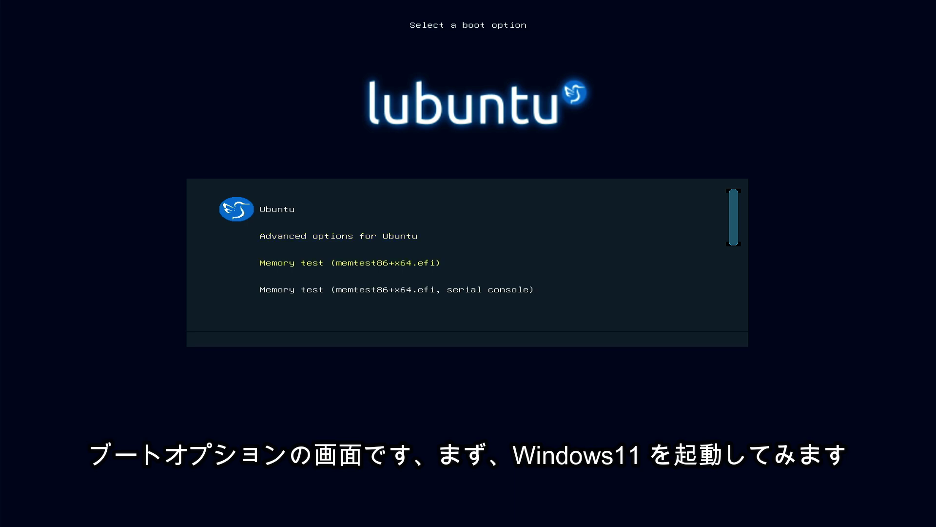
key("Down")
key("Down")
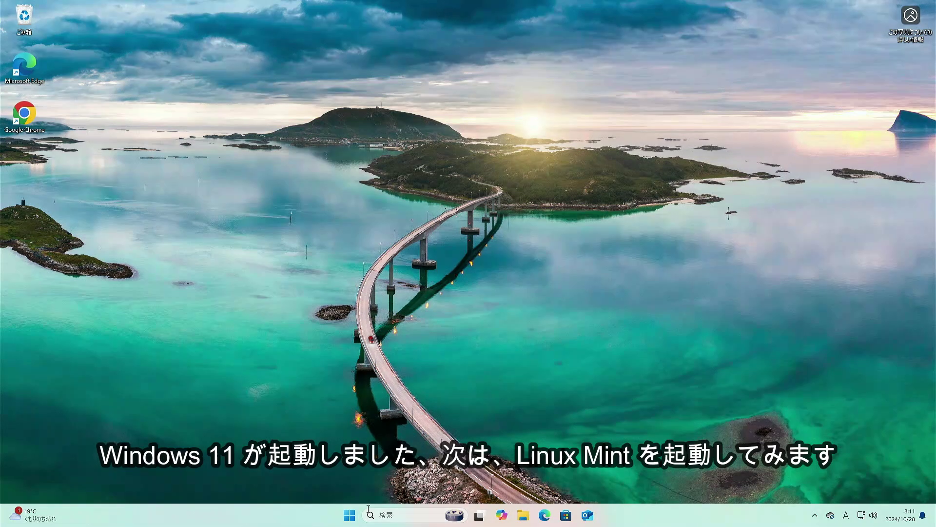
left_click(349, 516)
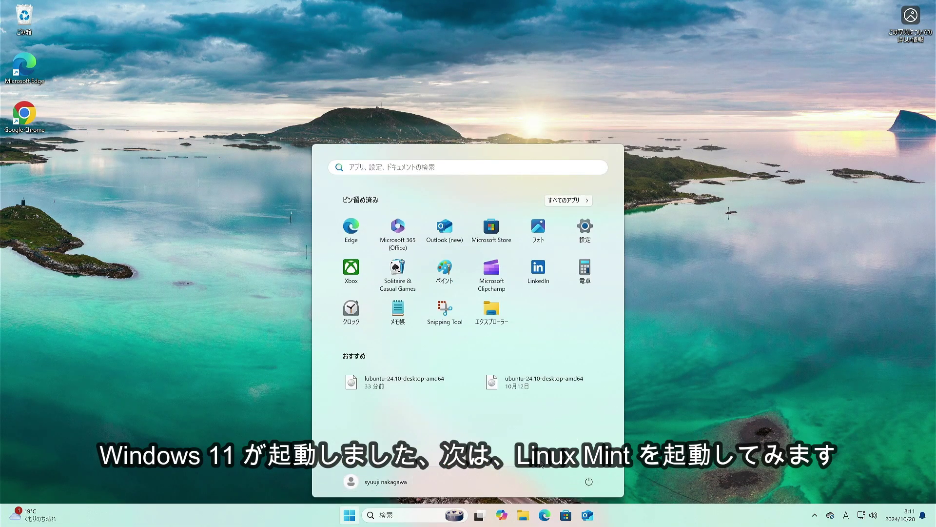
left_click(589, 481)
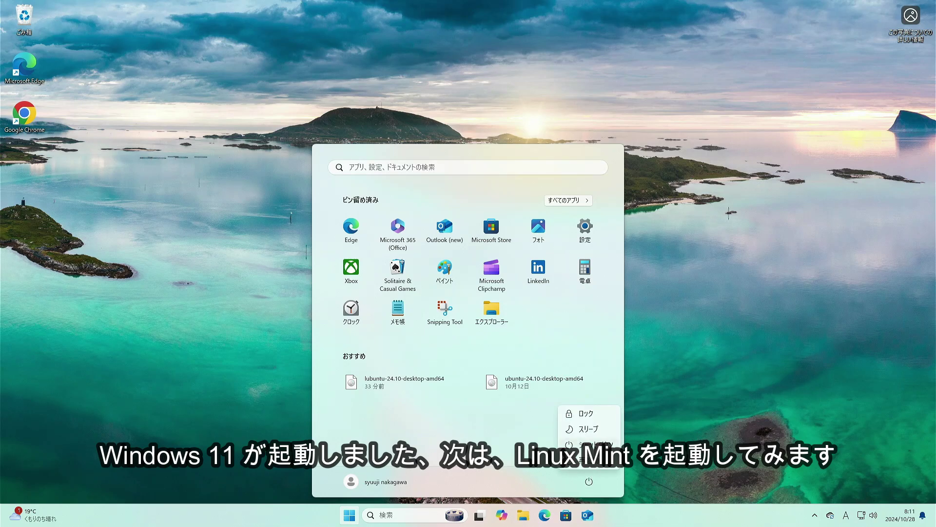
left_click(590, 461)
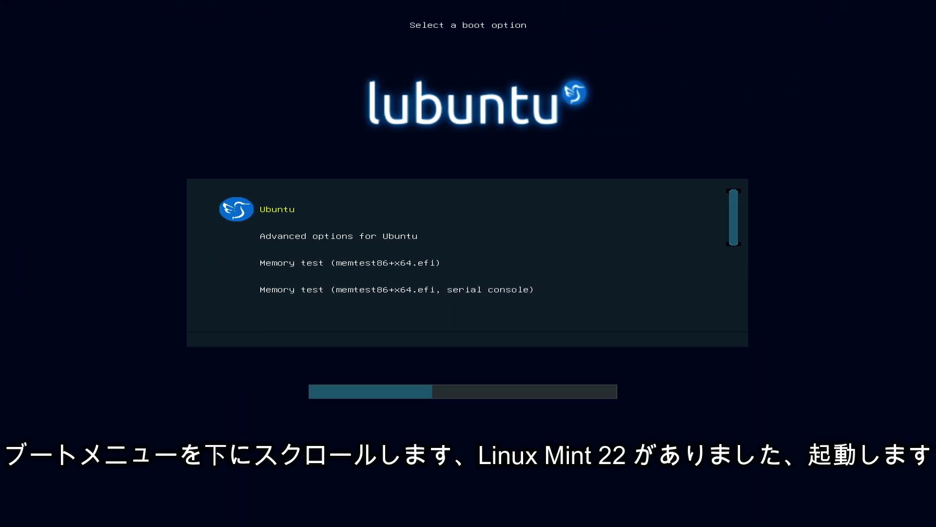
Boot Linux Mint 22 Wilma from GRUB and open its logout, restart and shutdown dialog from the Mint menu
key("Down")
key("Down")
key("Down")
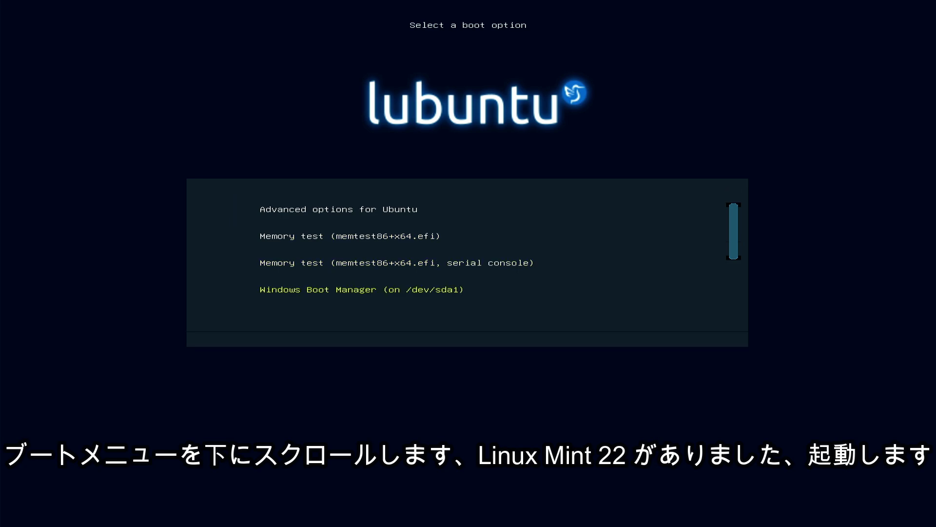
key("Down")
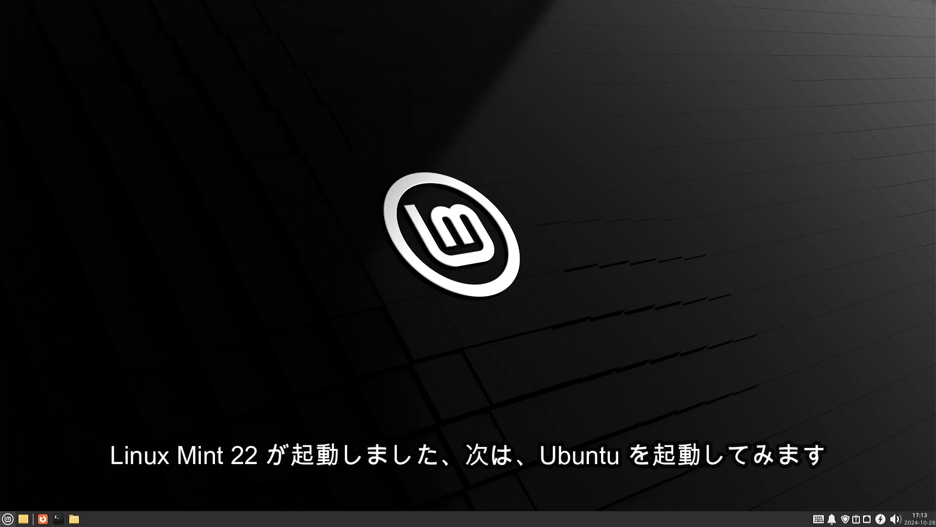
left_click(13, 521)
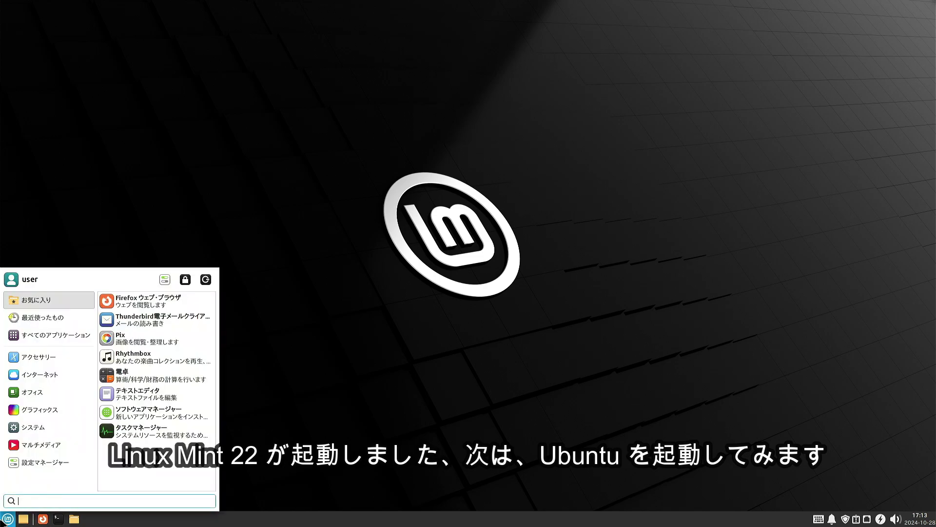
left_click(208, 277)
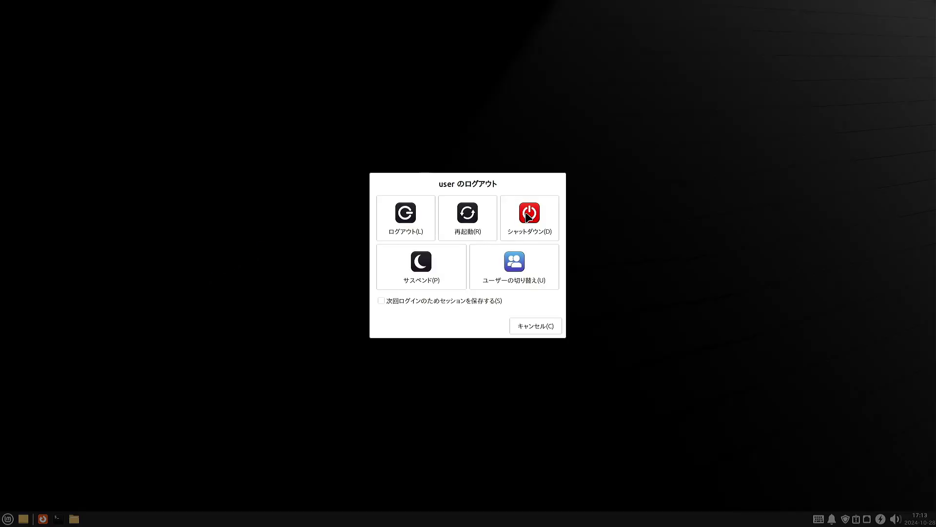
Restart Linux Mint and boot the Ubuntu 24.10 entry on /dev/sda9 from GRUB
left_click(471, 215)
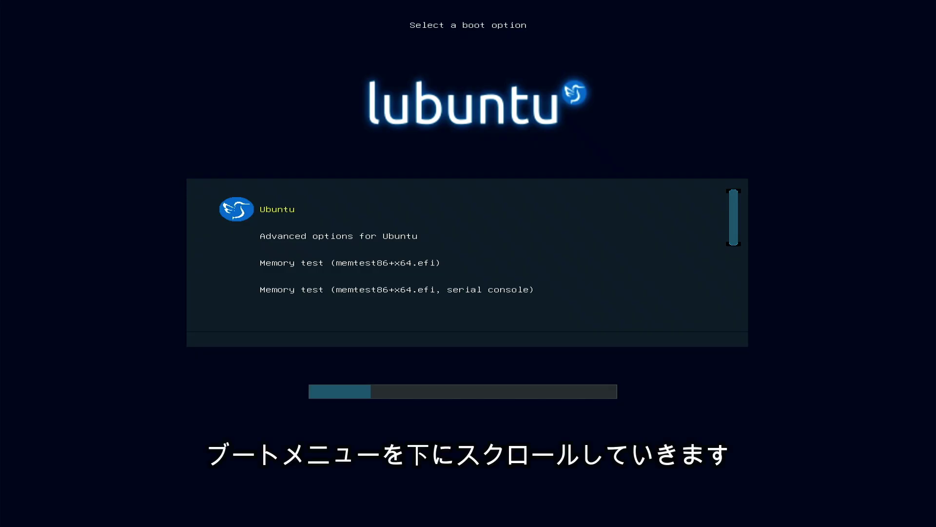
key("Down")
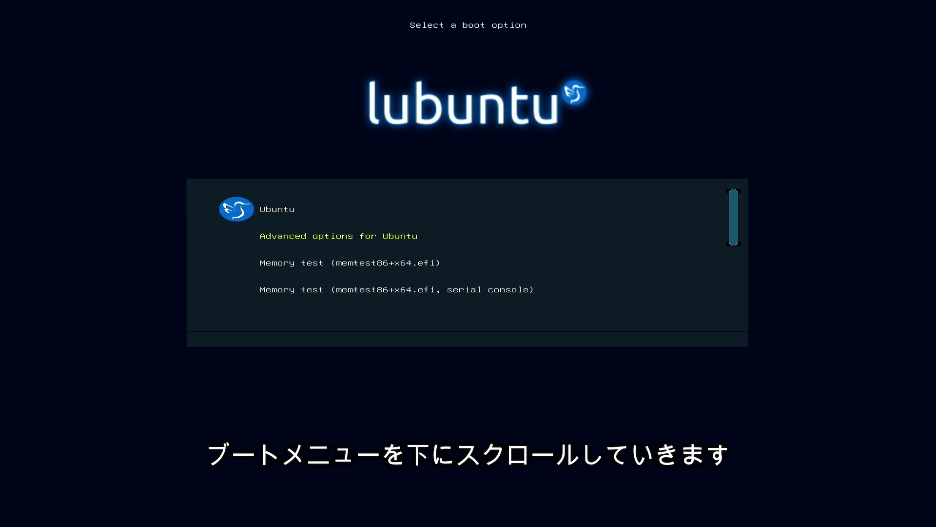
key("Down")
key("Down")
key("Down")
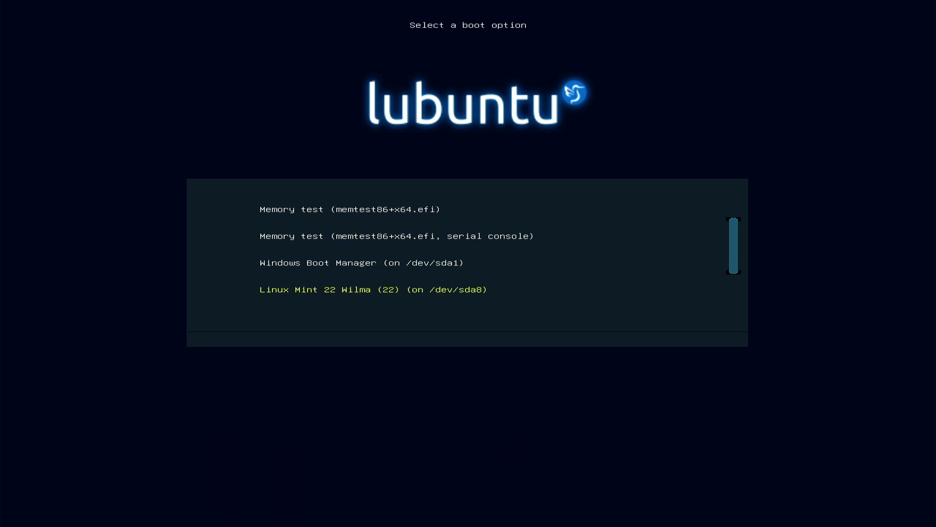
key("Down")
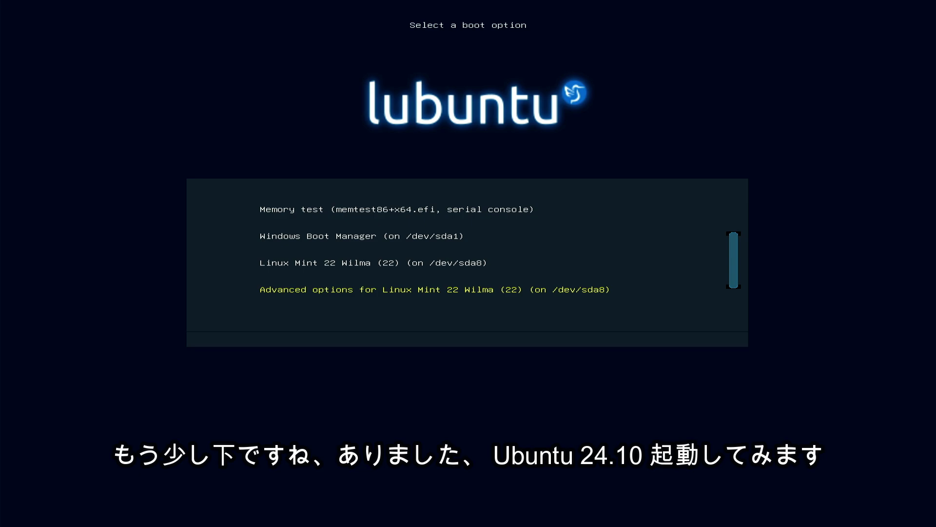
key("Down")
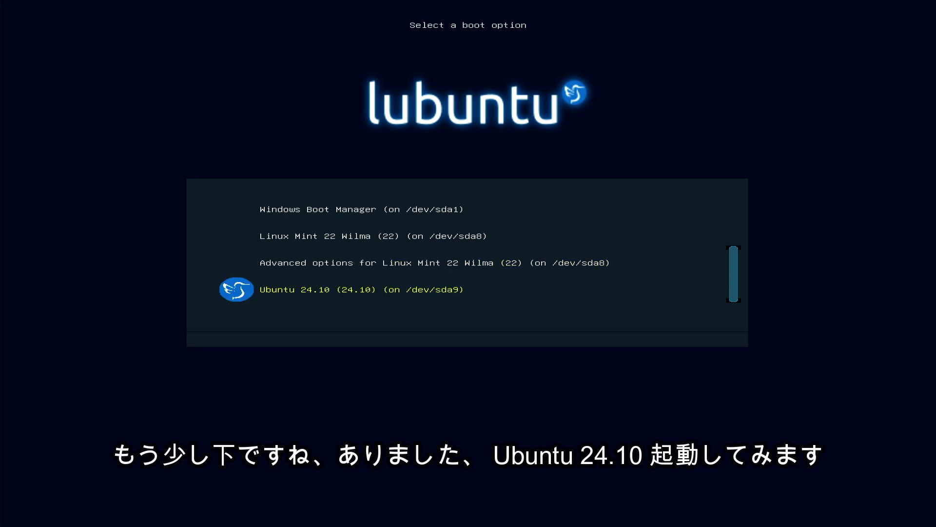
key("Return")
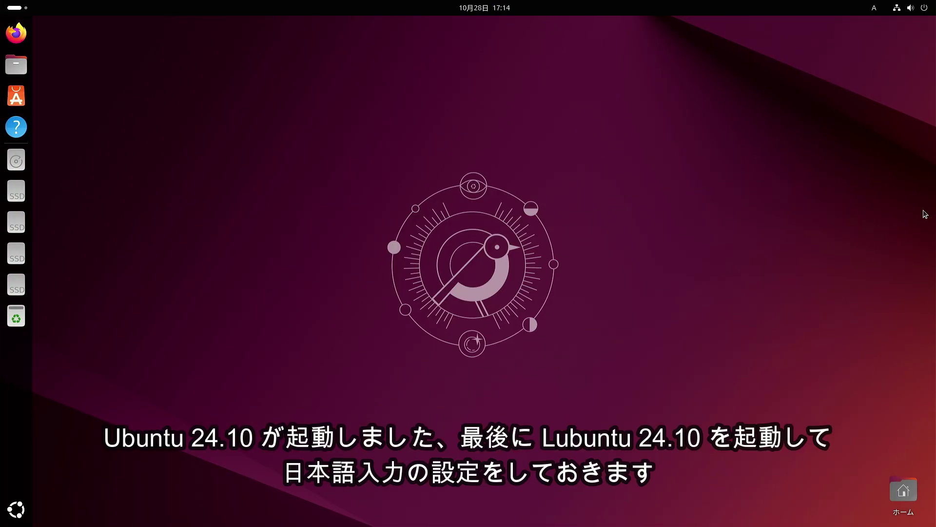
Check Ubuntu's app grid, restart from the system menu, and return to Lubuntu via the GRUB default entry
left_click(18, 510)
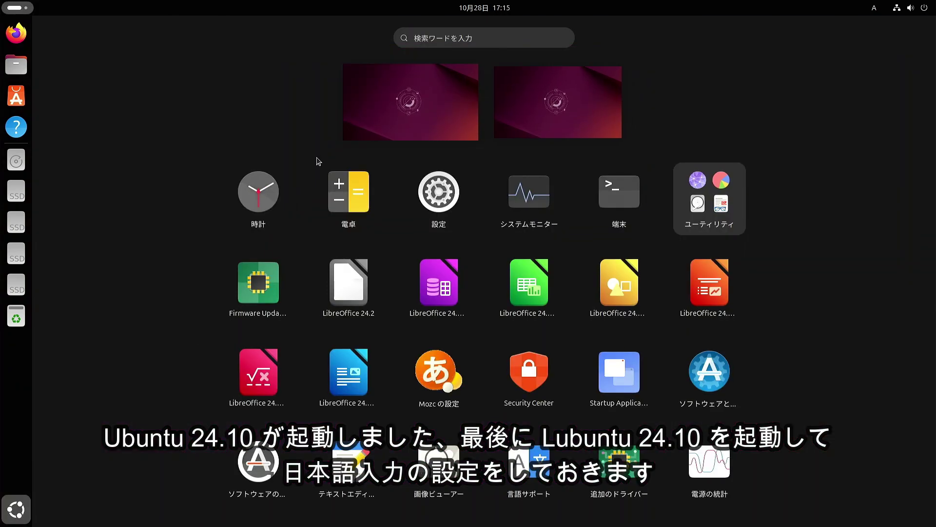
left_click(925, 10)
left_click(915, 33)
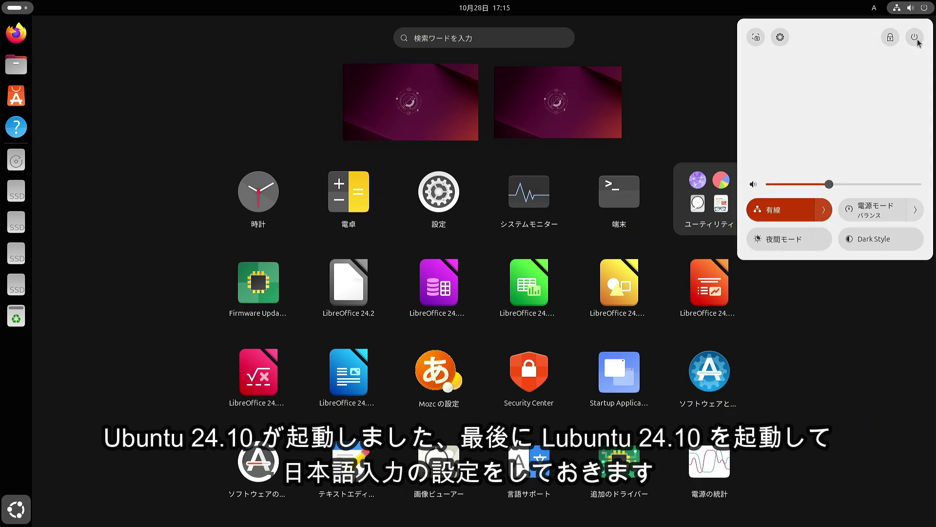
left_click(776, 115)
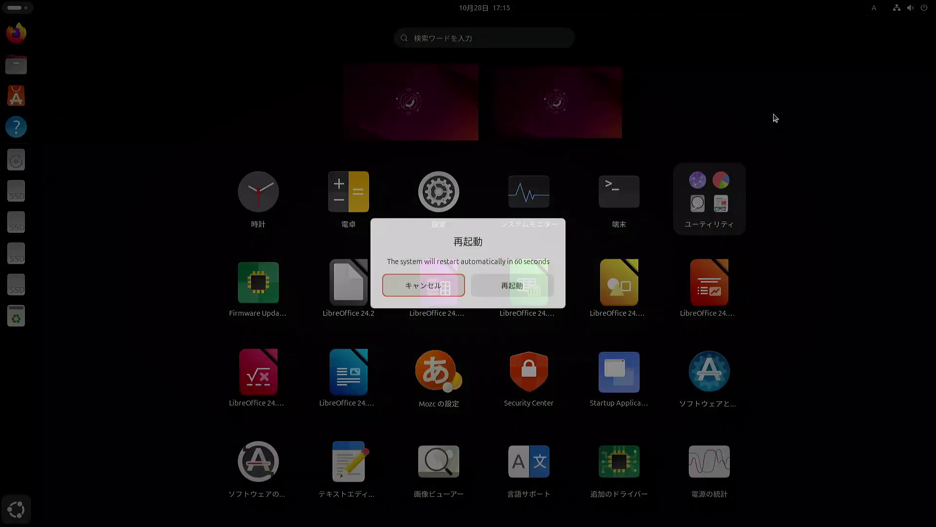
left_click(506, 291)
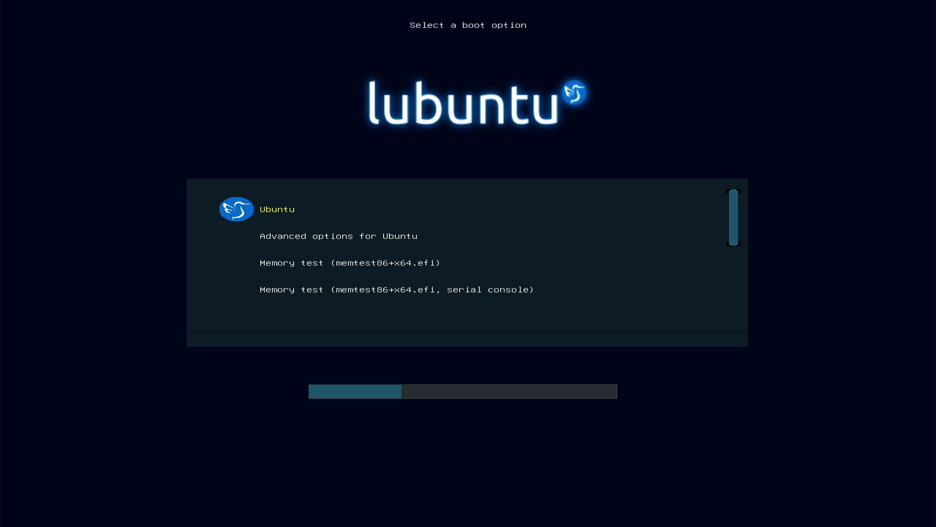
key("Down")
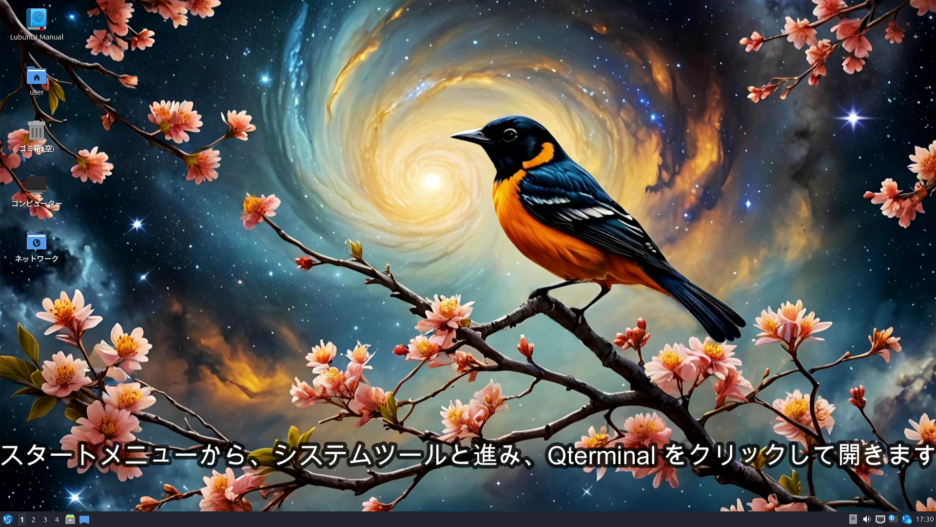
Launch QTerminal from the システムツール section of the Lubuntu menu
left_click(7, 519)
mouse_move(61, 414)
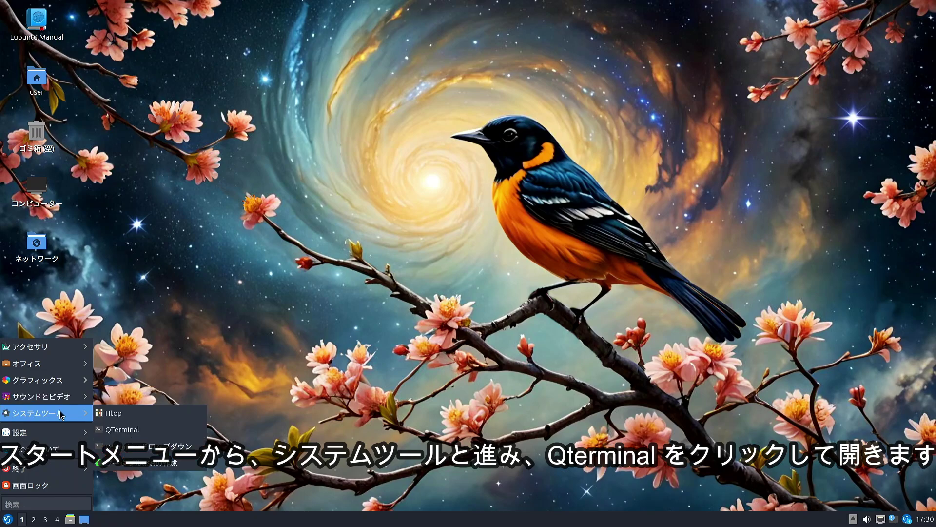
left_click(139, 435)
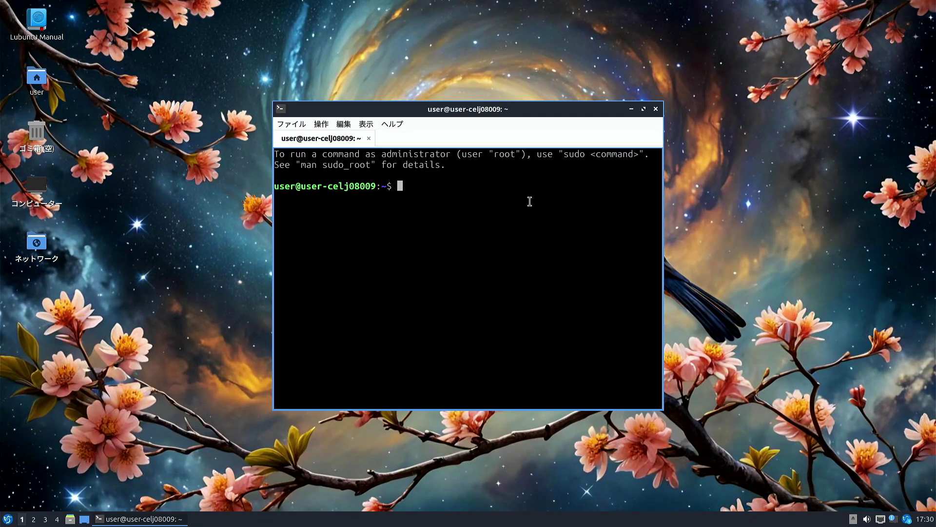
Run 'sudo apt-get update' and enter the administrator password
type("sud")
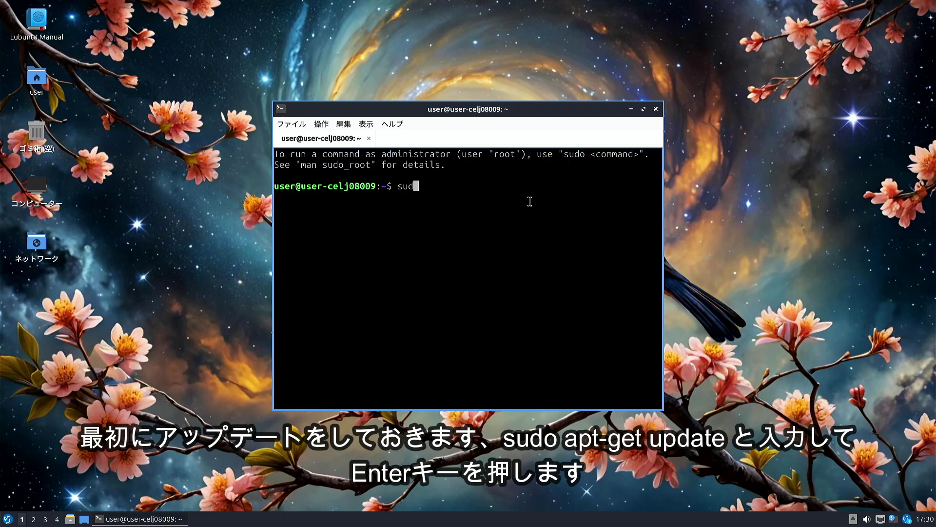
type("o apt-get update")
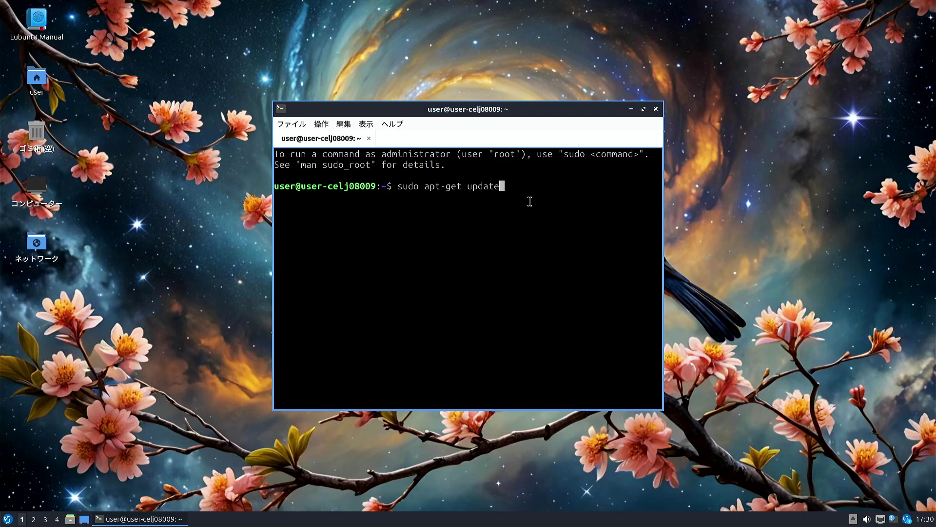
key("Return")
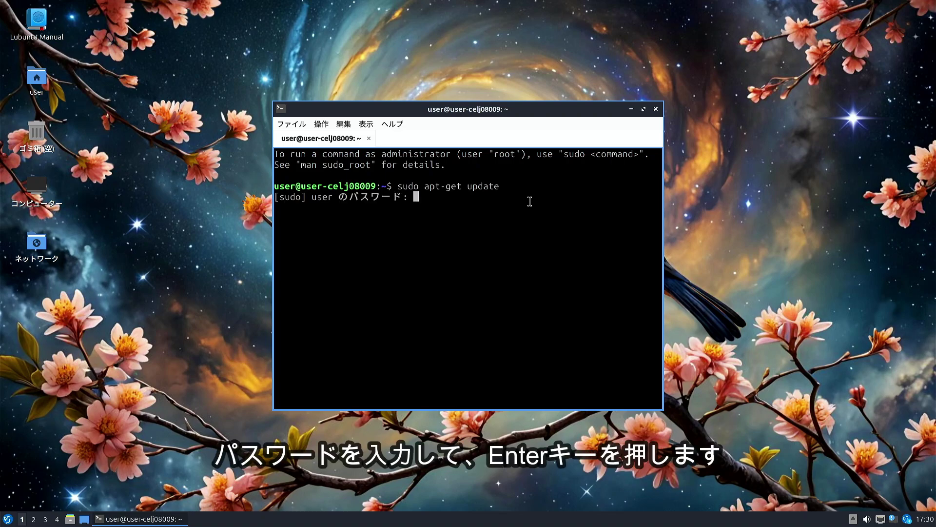
key("Return")
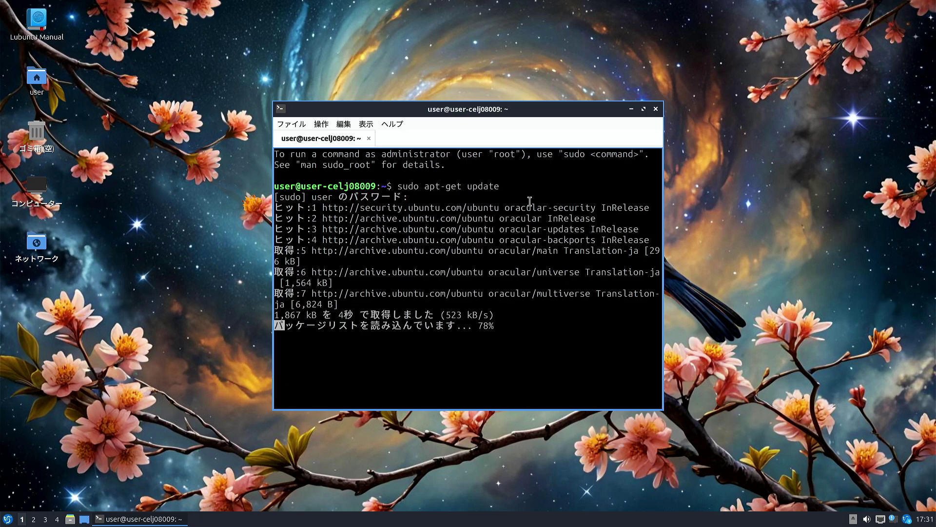
Run 'sudo apt-get install fcitx5-mozc' to list its 32 new packages
type("sudo")
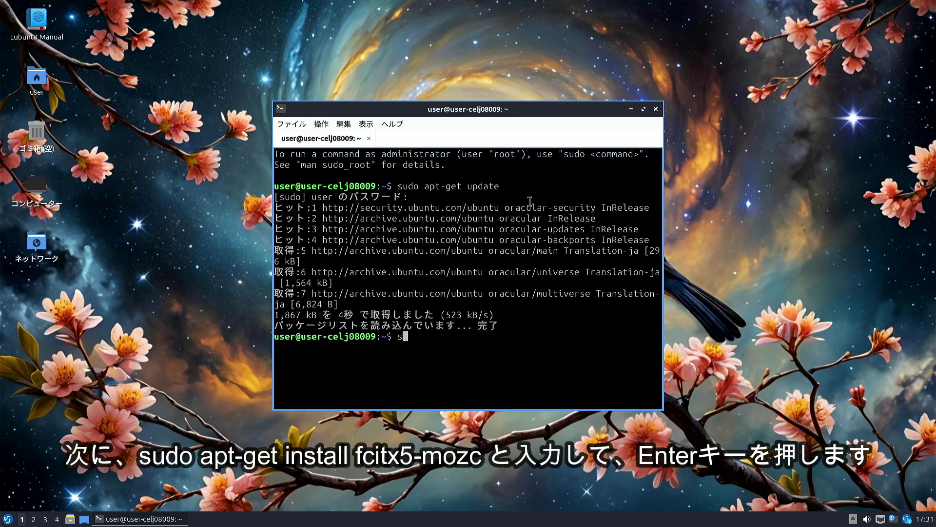
type(" apt-get install fcitx5")
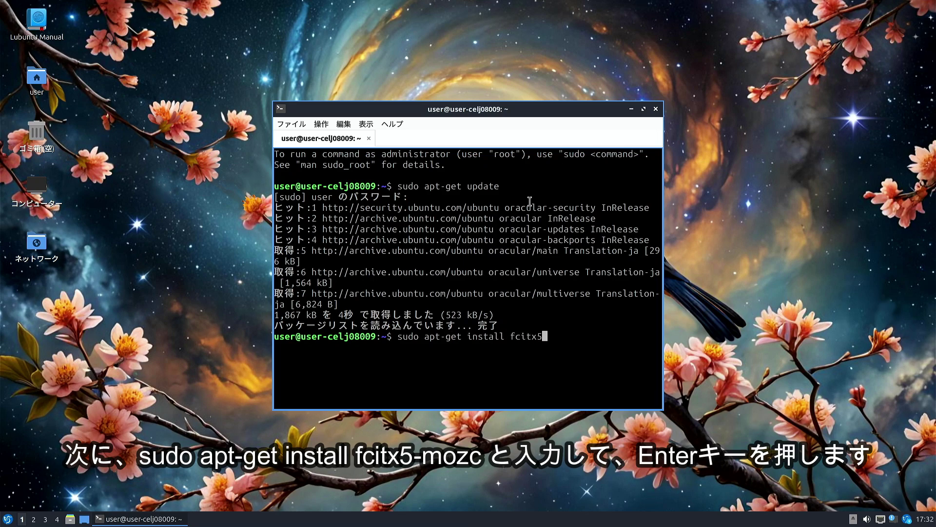
type("-mozc")
key("Return")
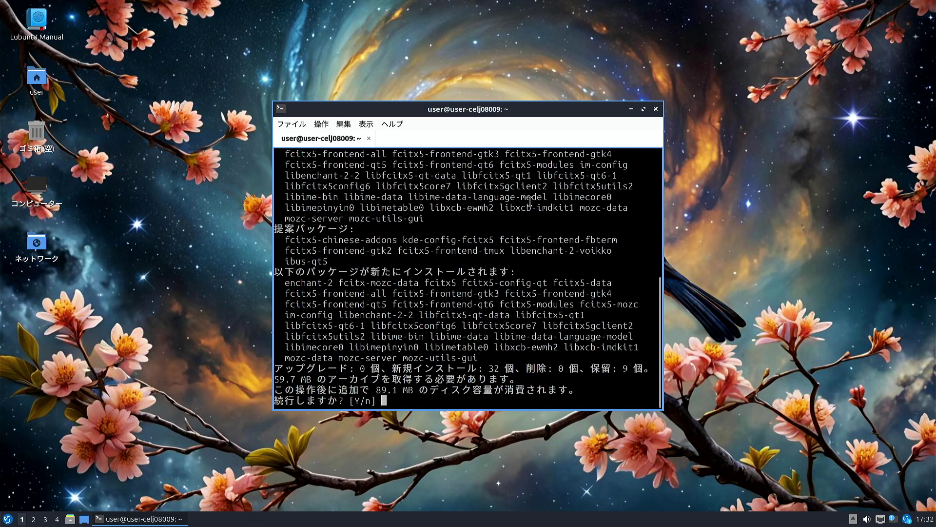